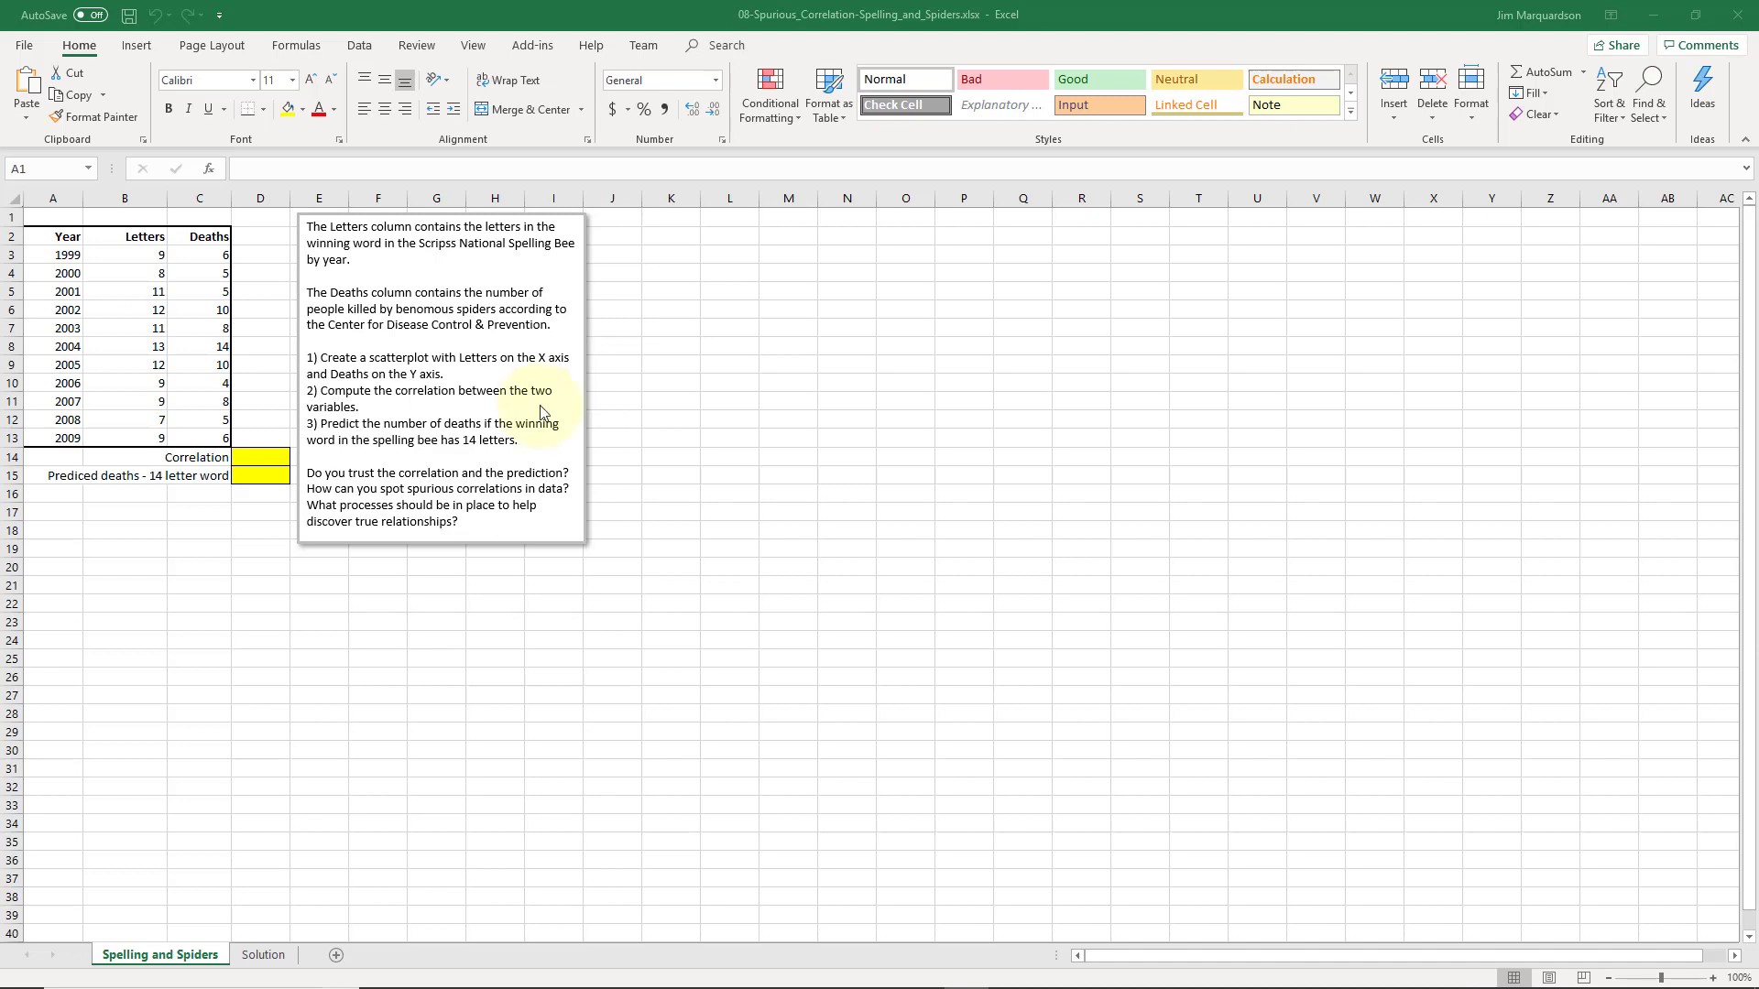
Examine the Year, Letters and Deaths columns of the spelling bee and spider data
{"action": "left_click", "coordinate": [187, 272]}
{"action": "left_click", "coordinate": [139, 265]}
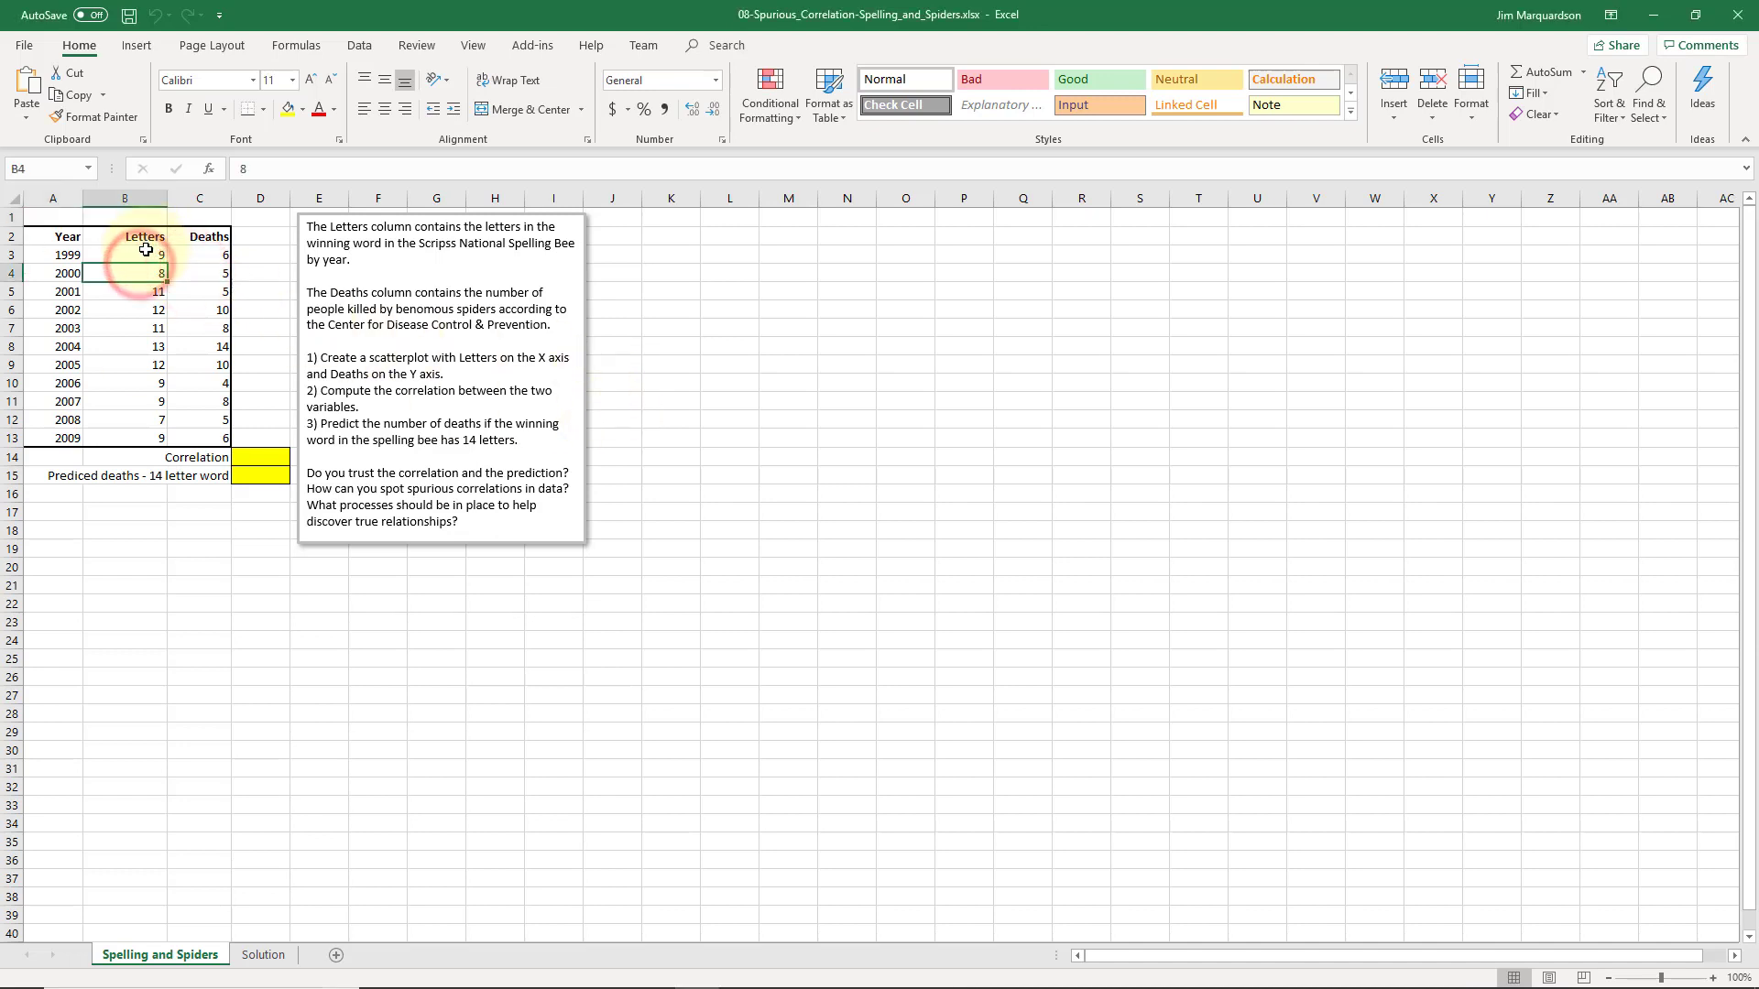
{"action": "left_click", "coordinate": [145, 255]}
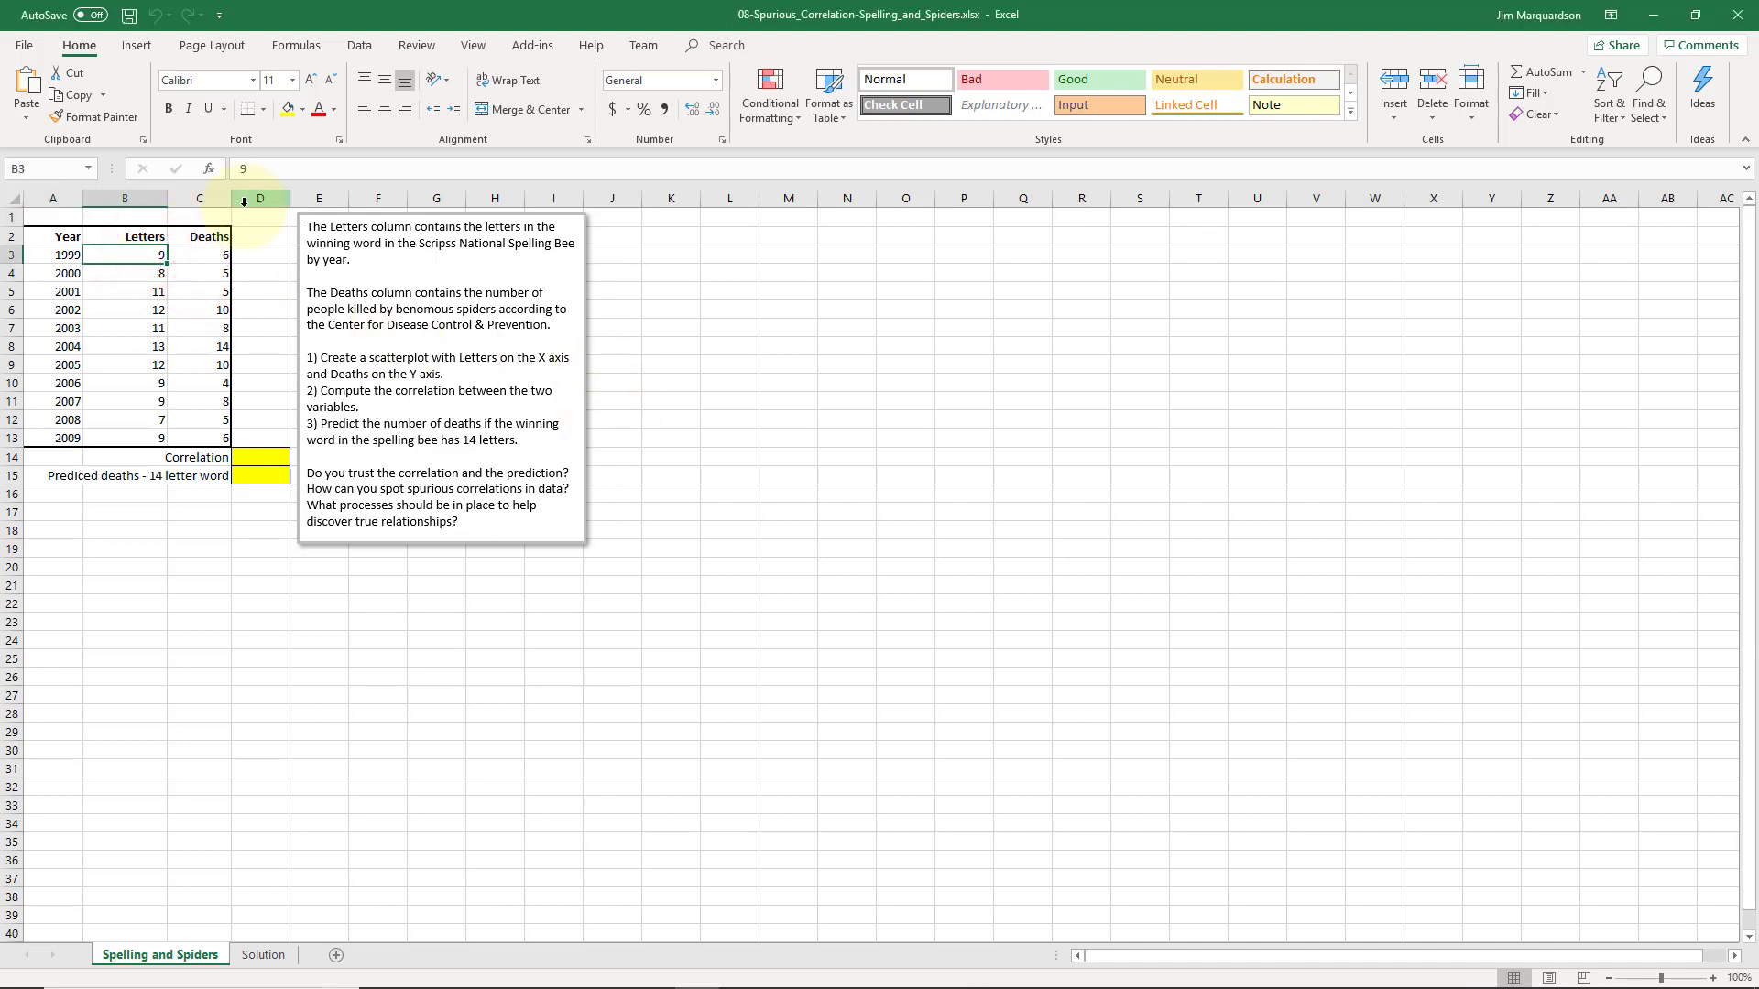
{"action": "key", "text": "Left"}
{"action": "key", "text": "Down"}
{"action": "key", "text": "Down"}
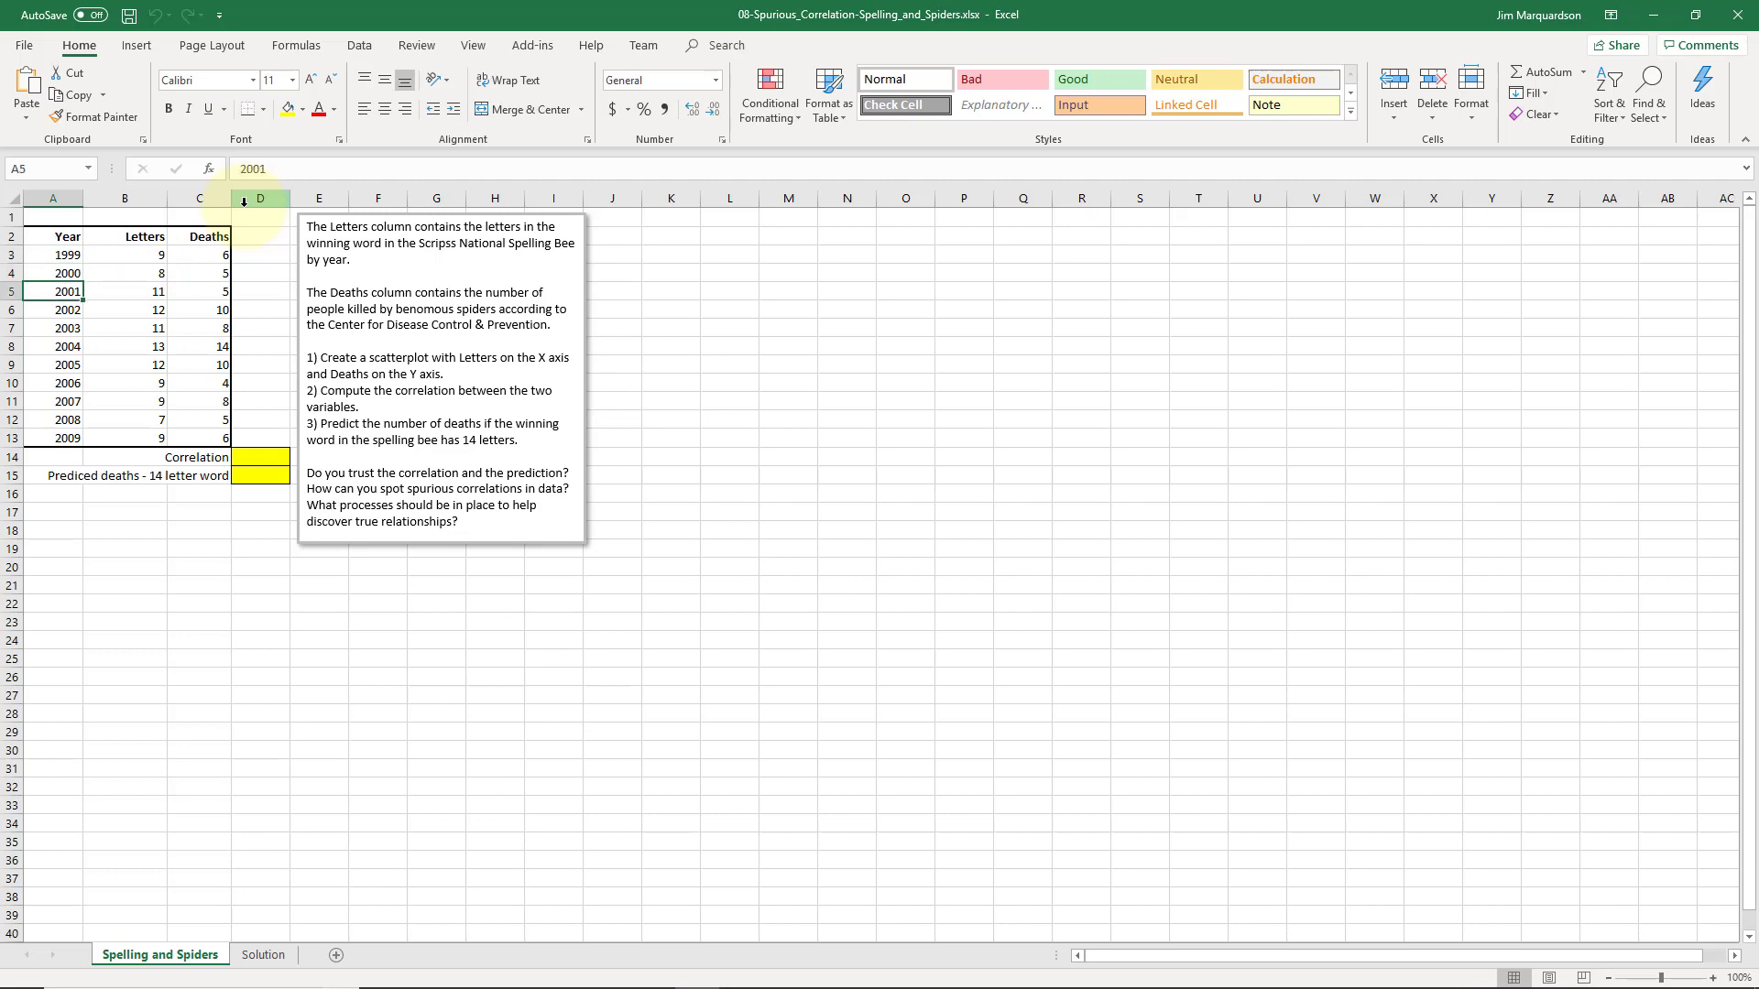
{"action": "key", "text": "Down"}
{"action": "key", "text": "Down"}
{"action": "key", "text": "Down"}
{"action": "key", "text": "Right"}
{"action": "key", "text": "Up"}
{"action": "key", "text": "Up"}
{"action": "key", "text": "Up"}
{"action": "key", "text": "Up"}
{"action": "key", "text": "Up"}
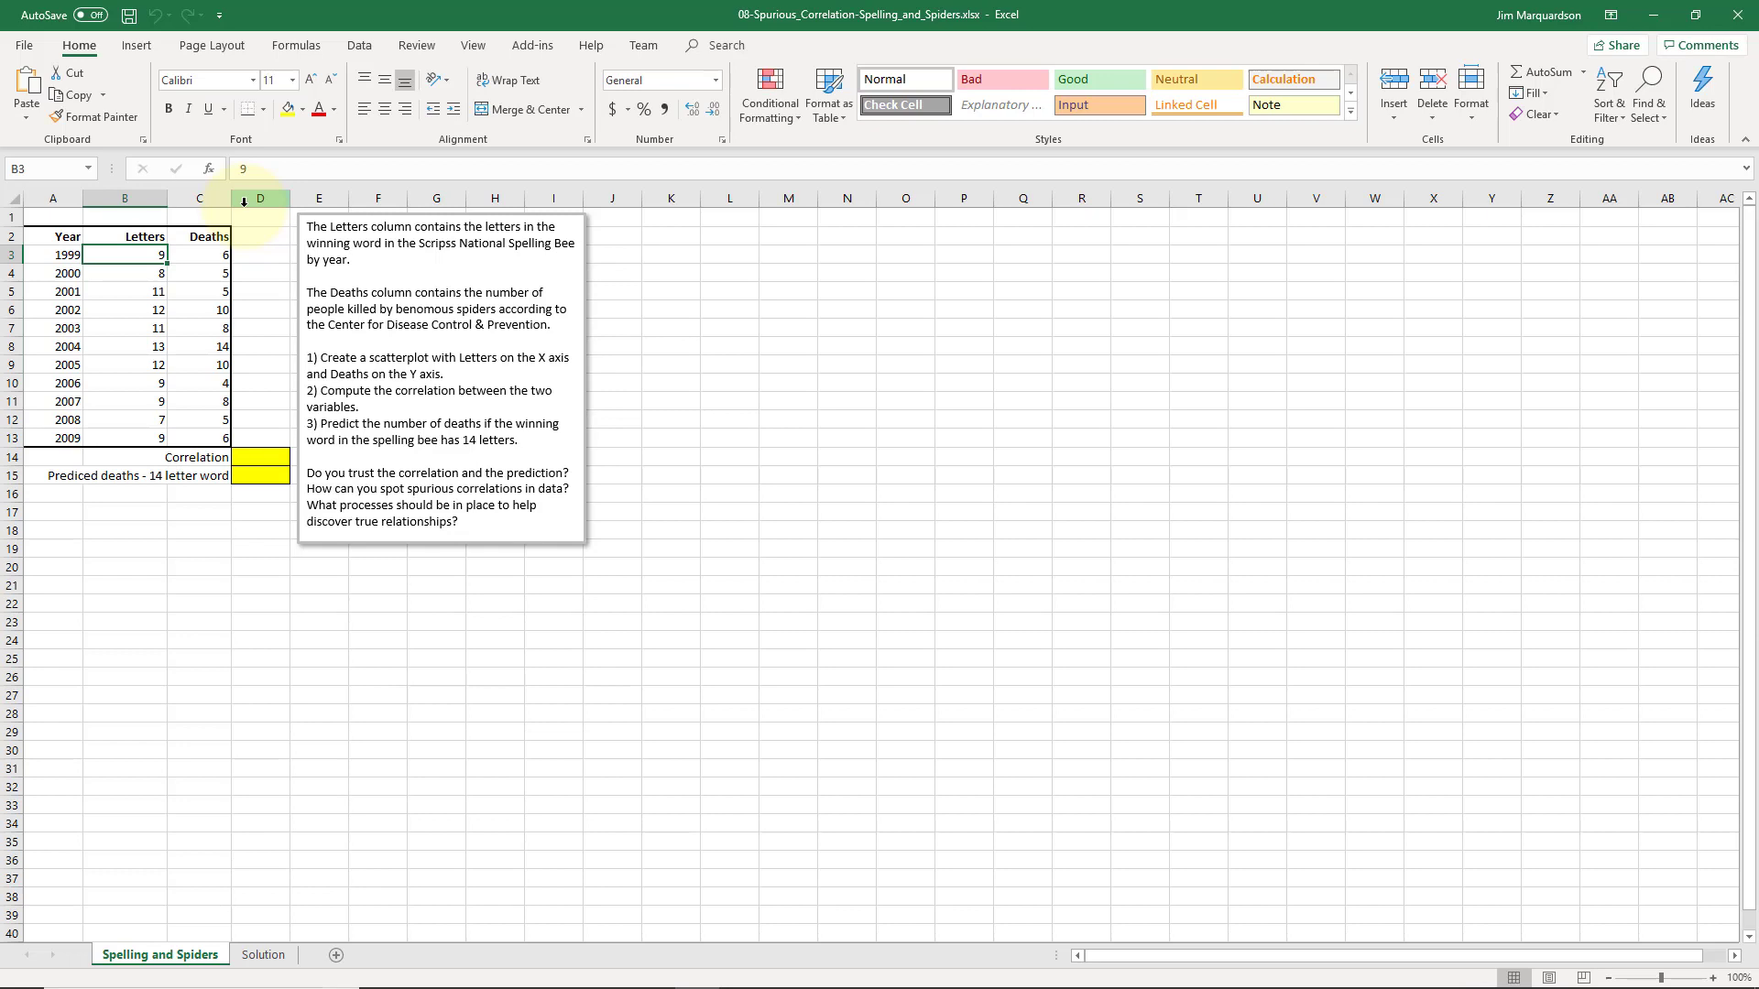
{"action": "key", "text": "Right"}
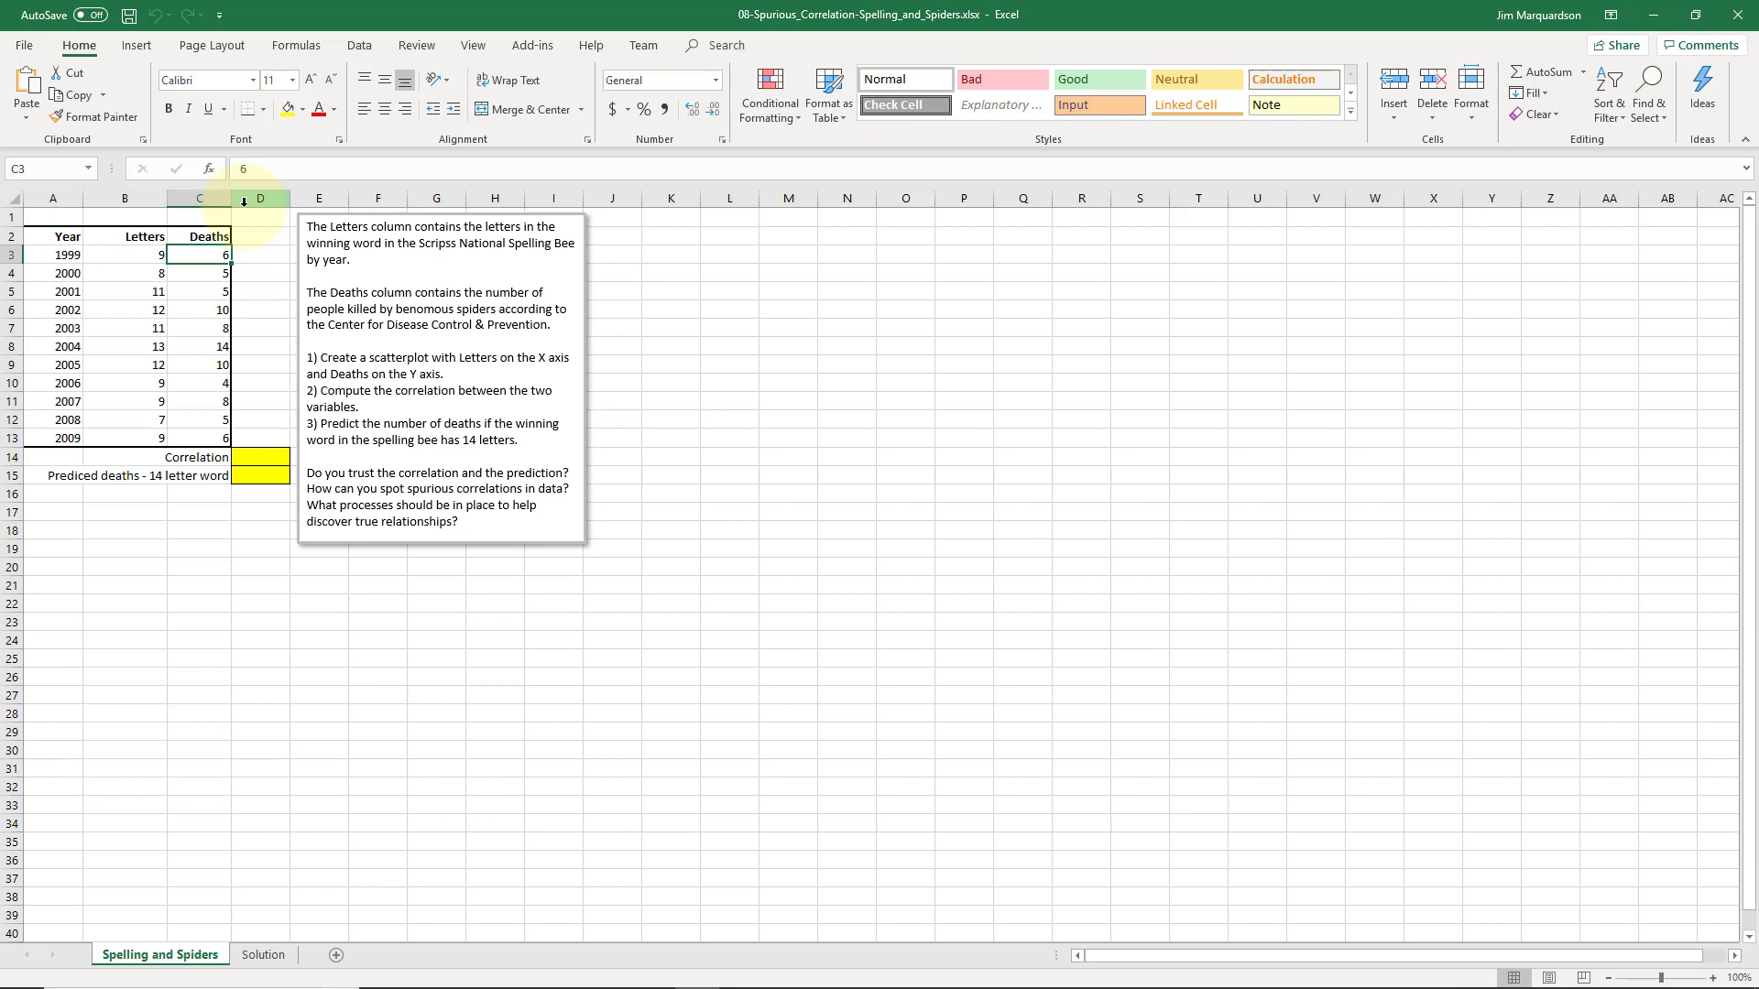
Correct the misspelled word "benomous" to "venomous" in the instructions text box
{"action": "left_click", "coordinate": [406, 307]}
{"action": "key", "text": "BackSpace"}
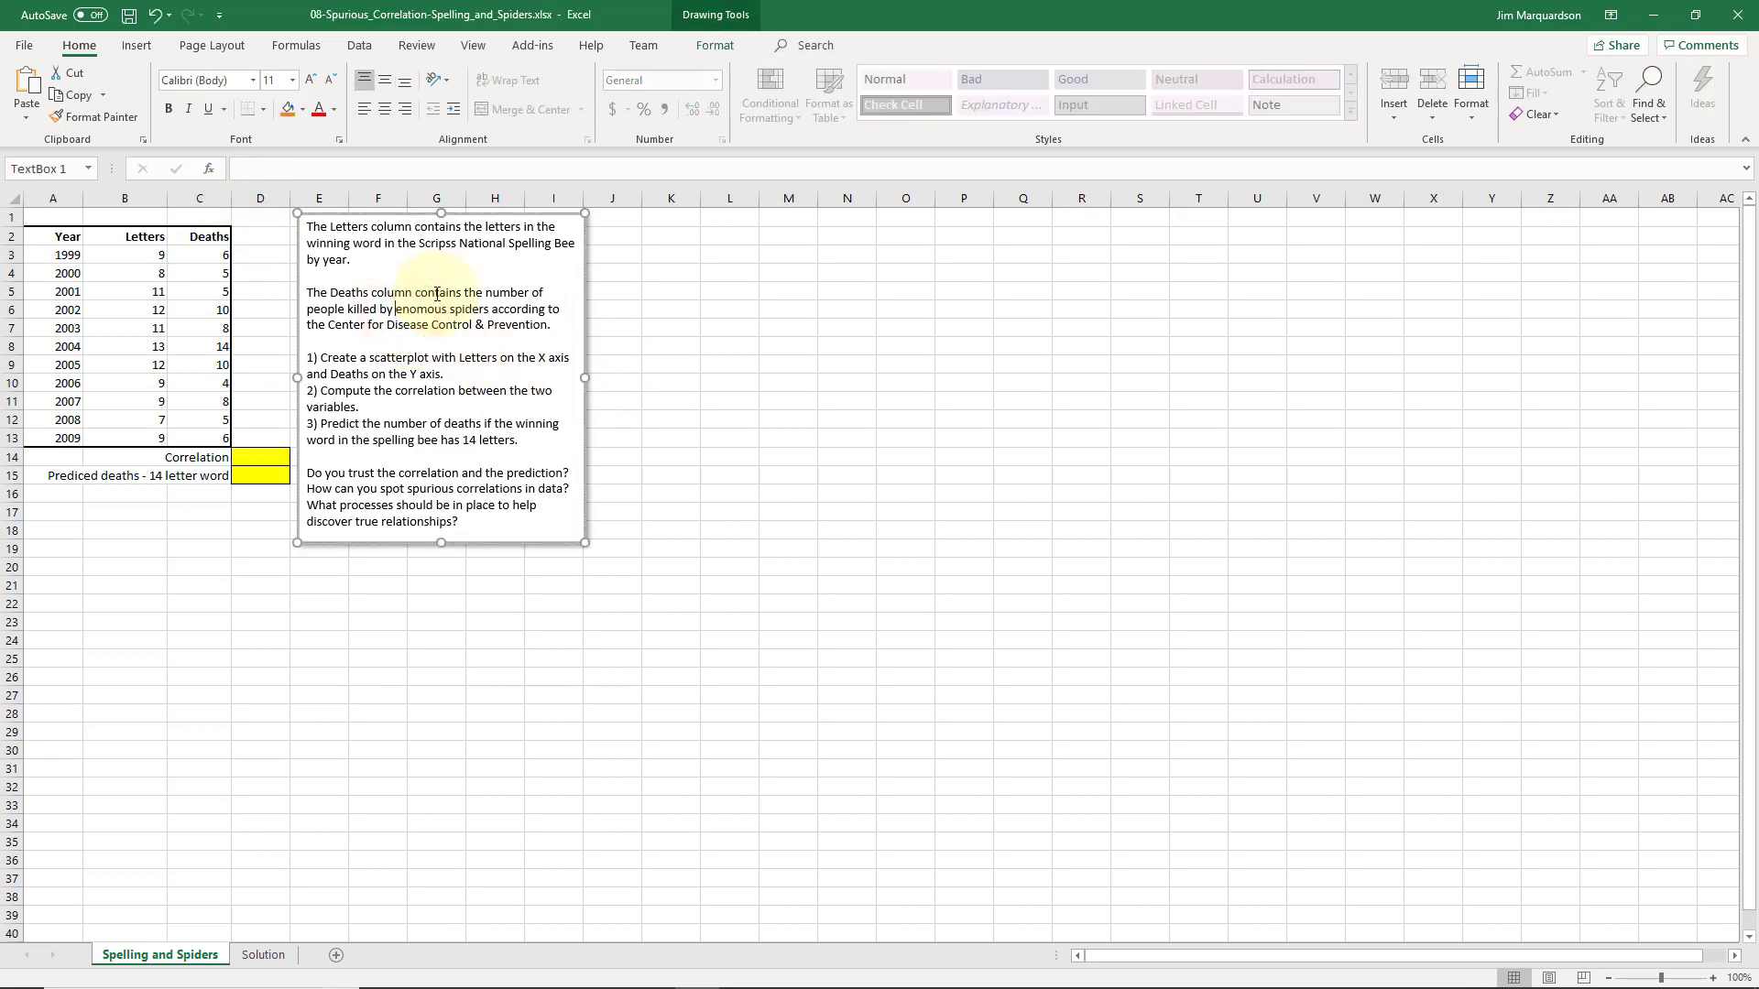
{"action": "type", "text": "v"}
{"action": "left_click", "coordinate": [129, 288]}
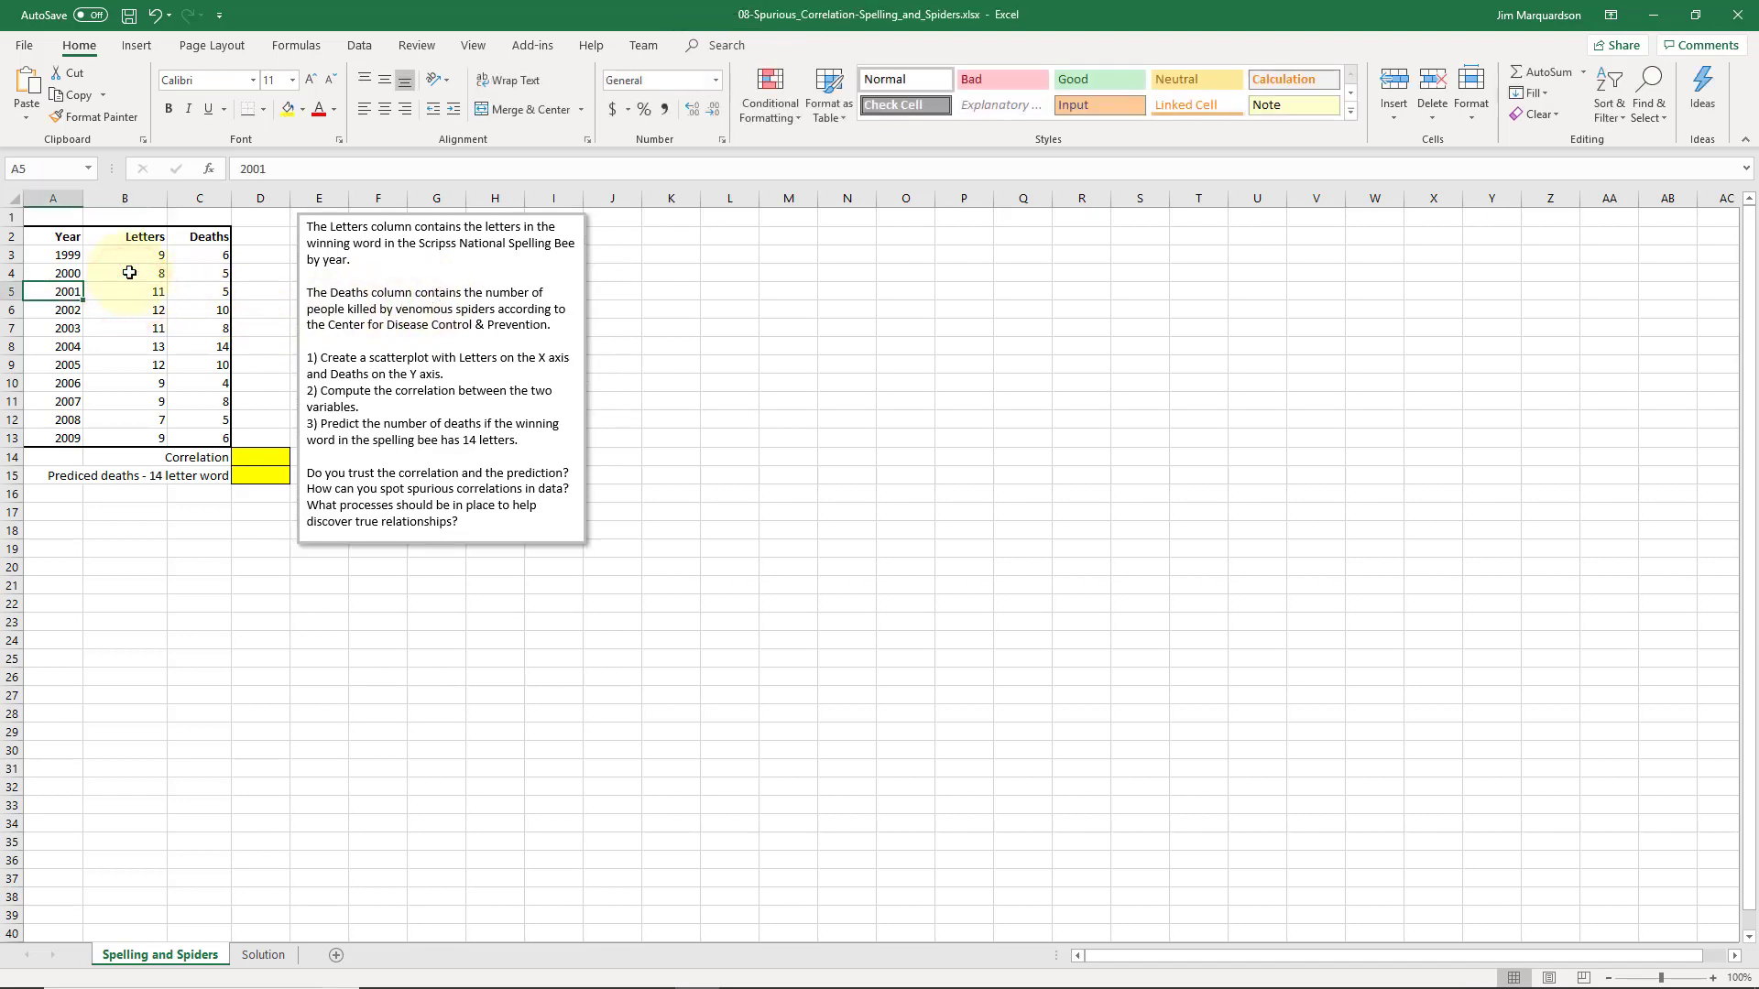
Insert a scatter chart from the Letters and Deaths data in B2:C13, headers included
{"action": "left_click", "coordinate": [129, 272]}
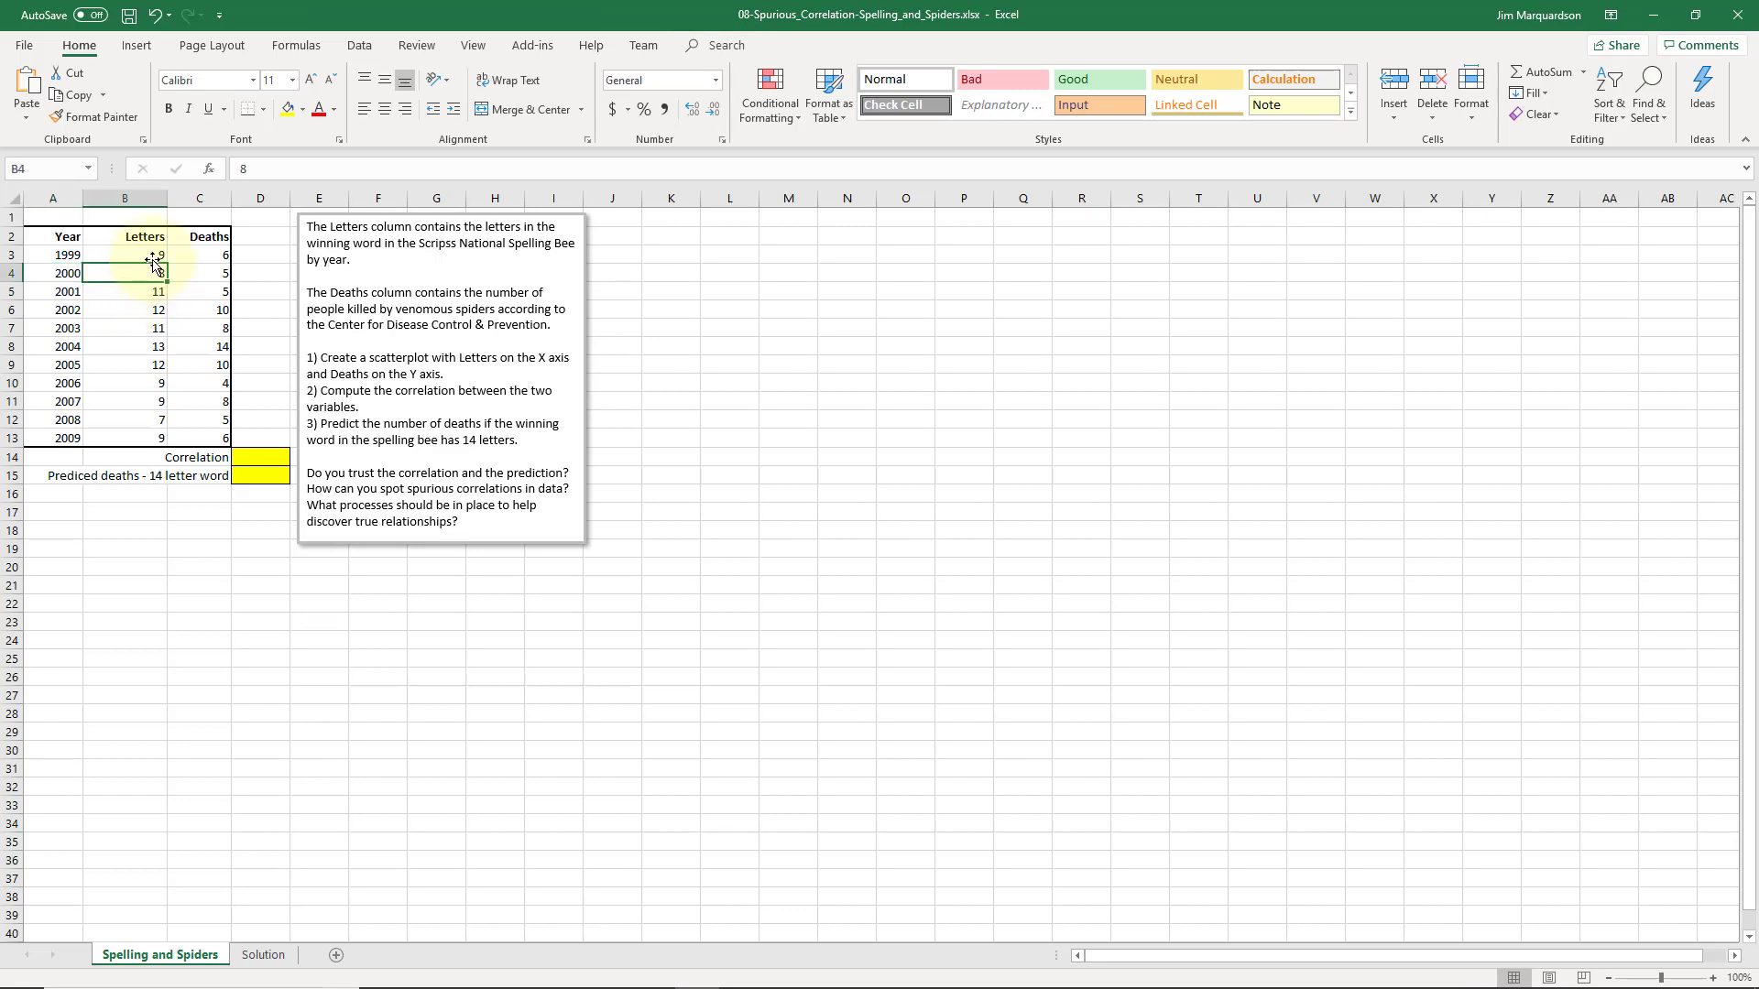
{"action": "left_click_drag", "start_coordinate": [138, 236], "coordinate": [198, 430]}
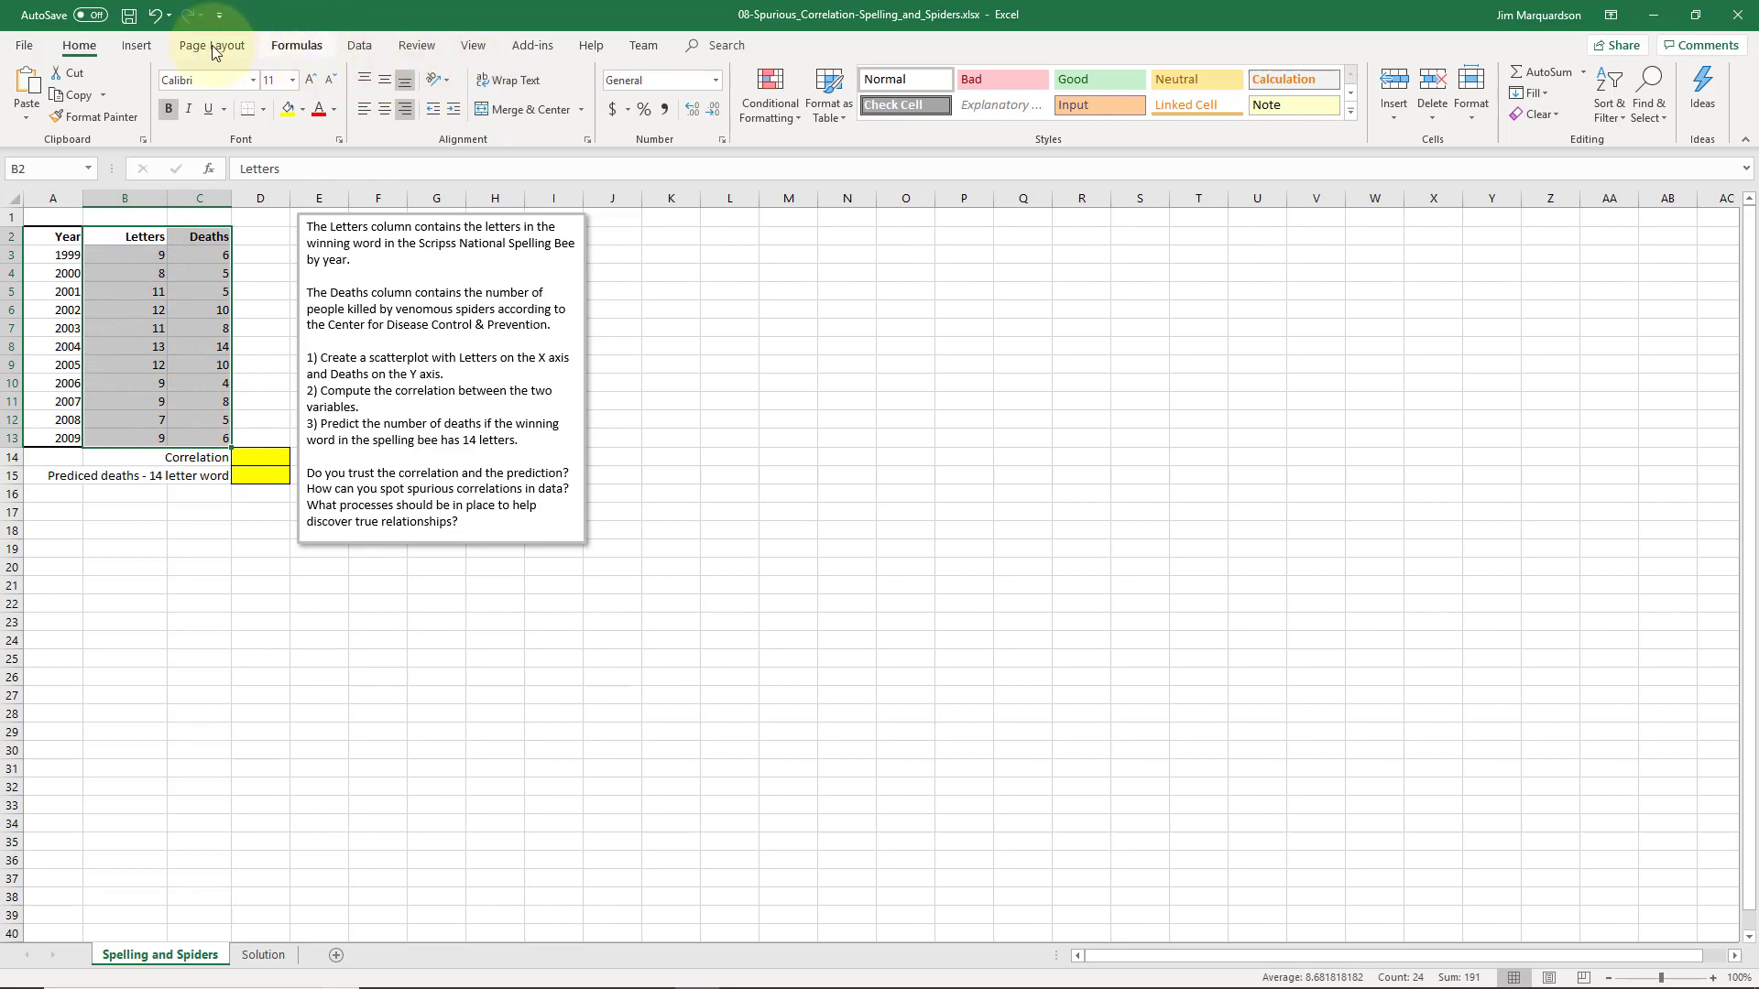
{"action": "left_click", "coordinate": [137, 45]}
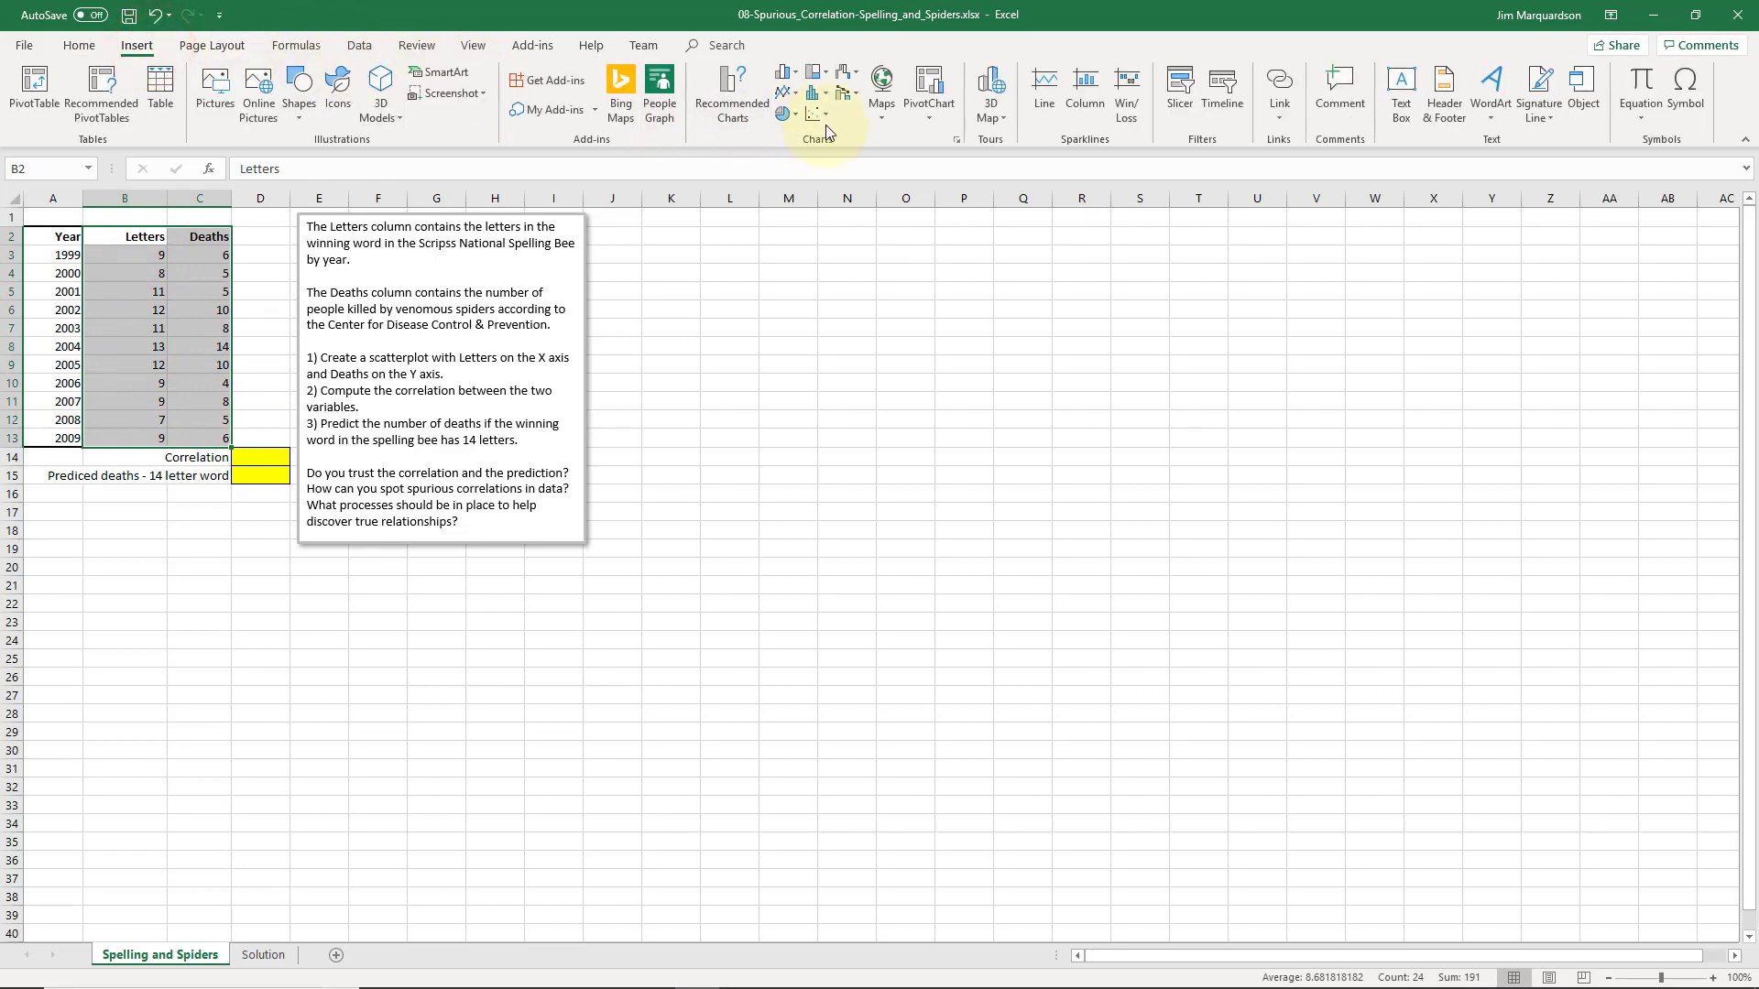
{"action": "left_click", "coordinate": [732, 92]}
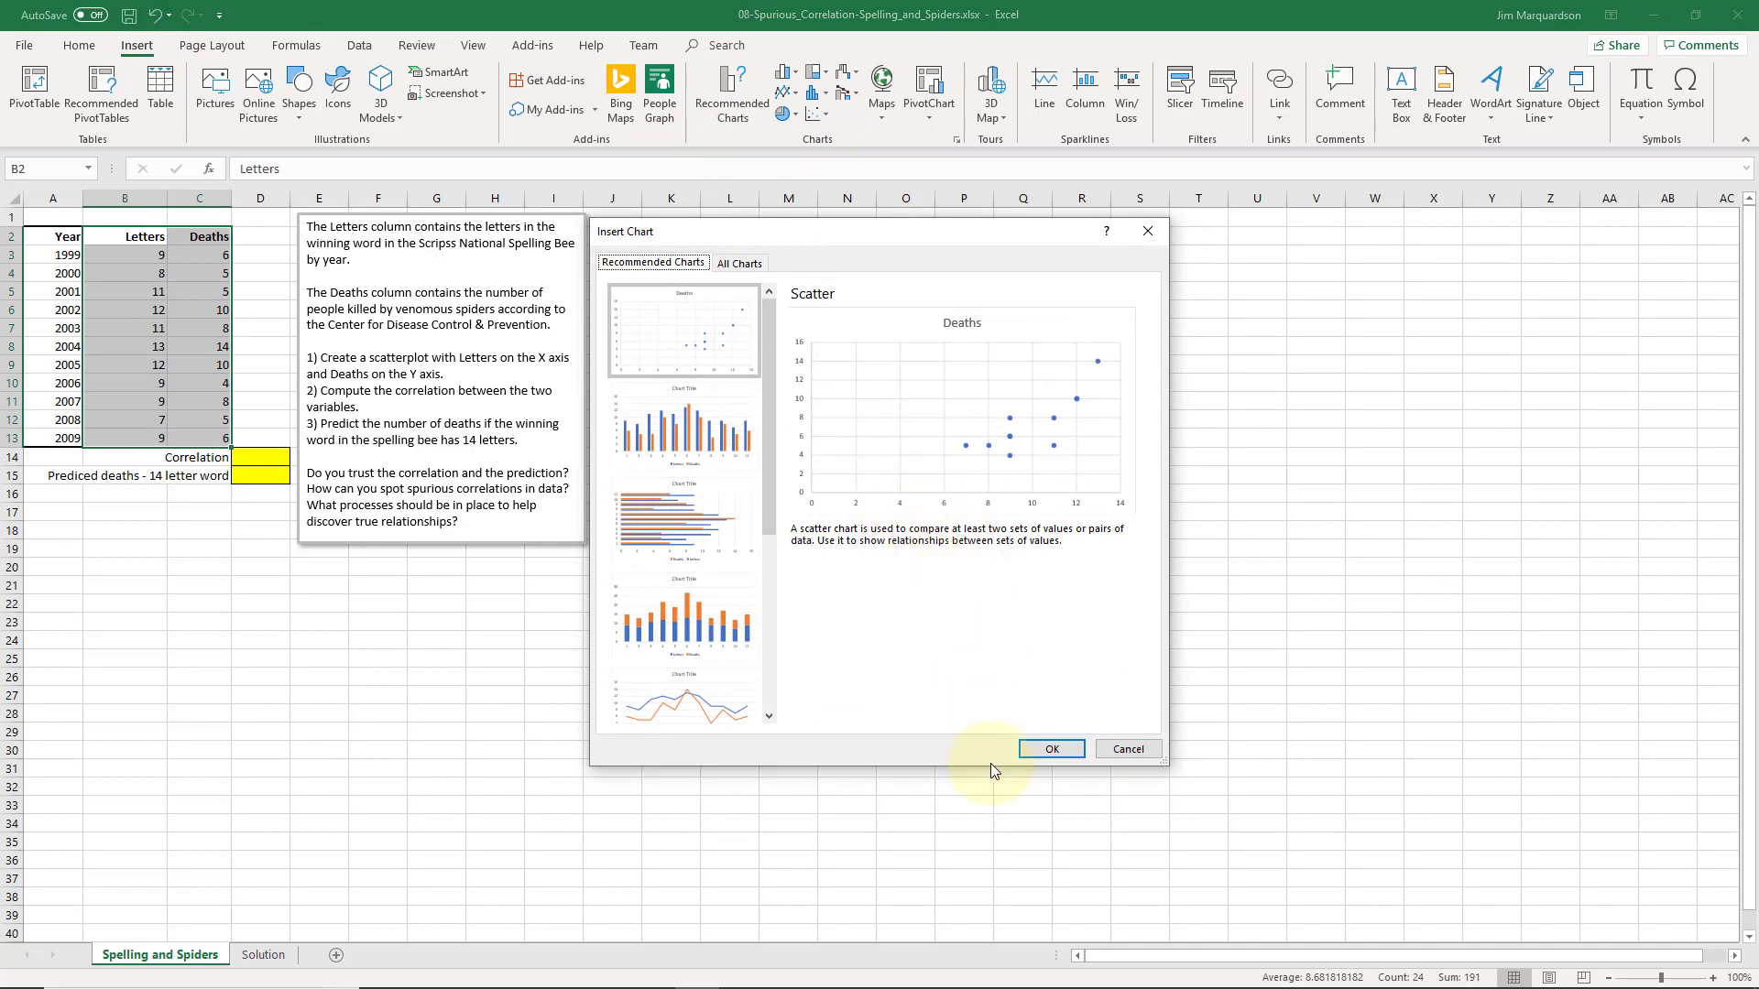
{"action": "left_click", "coordinate": [1049, 756]}
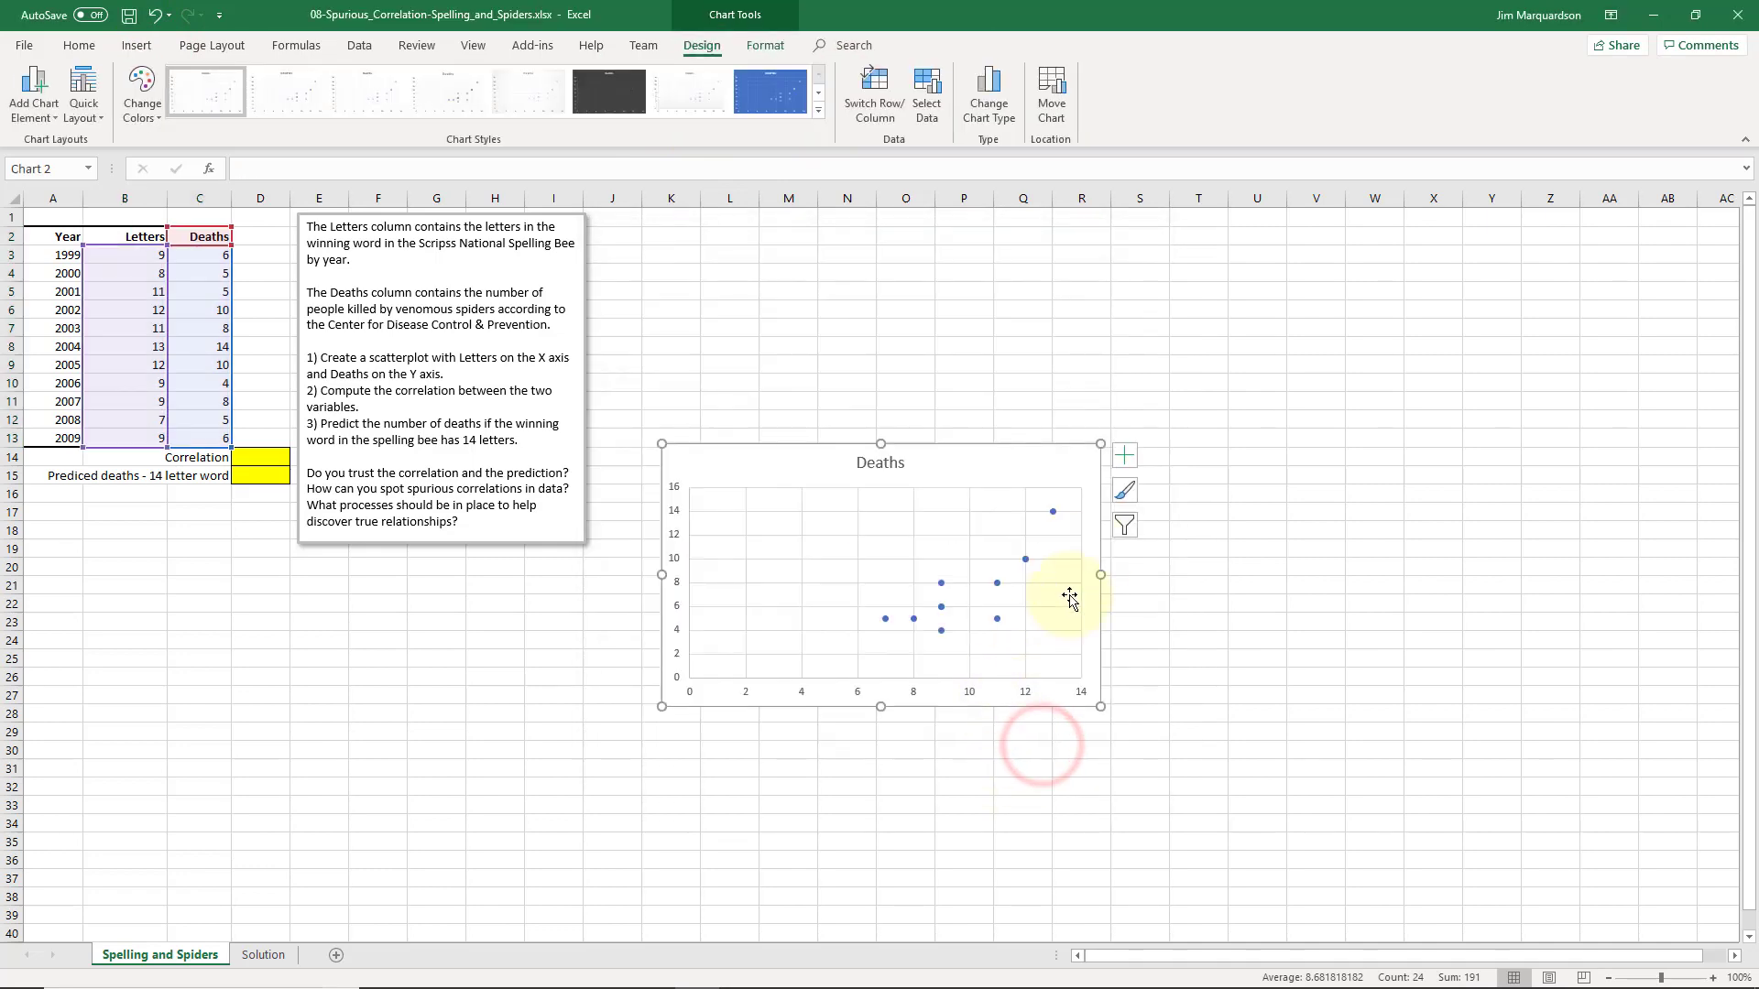
Add a trendline to the scatter chart and move the chart up beside the instructions text box
{"action": "left_click", "coordinate": [1122, 456]}
{"action": "left_click", "coordinate": [1167, 606]}
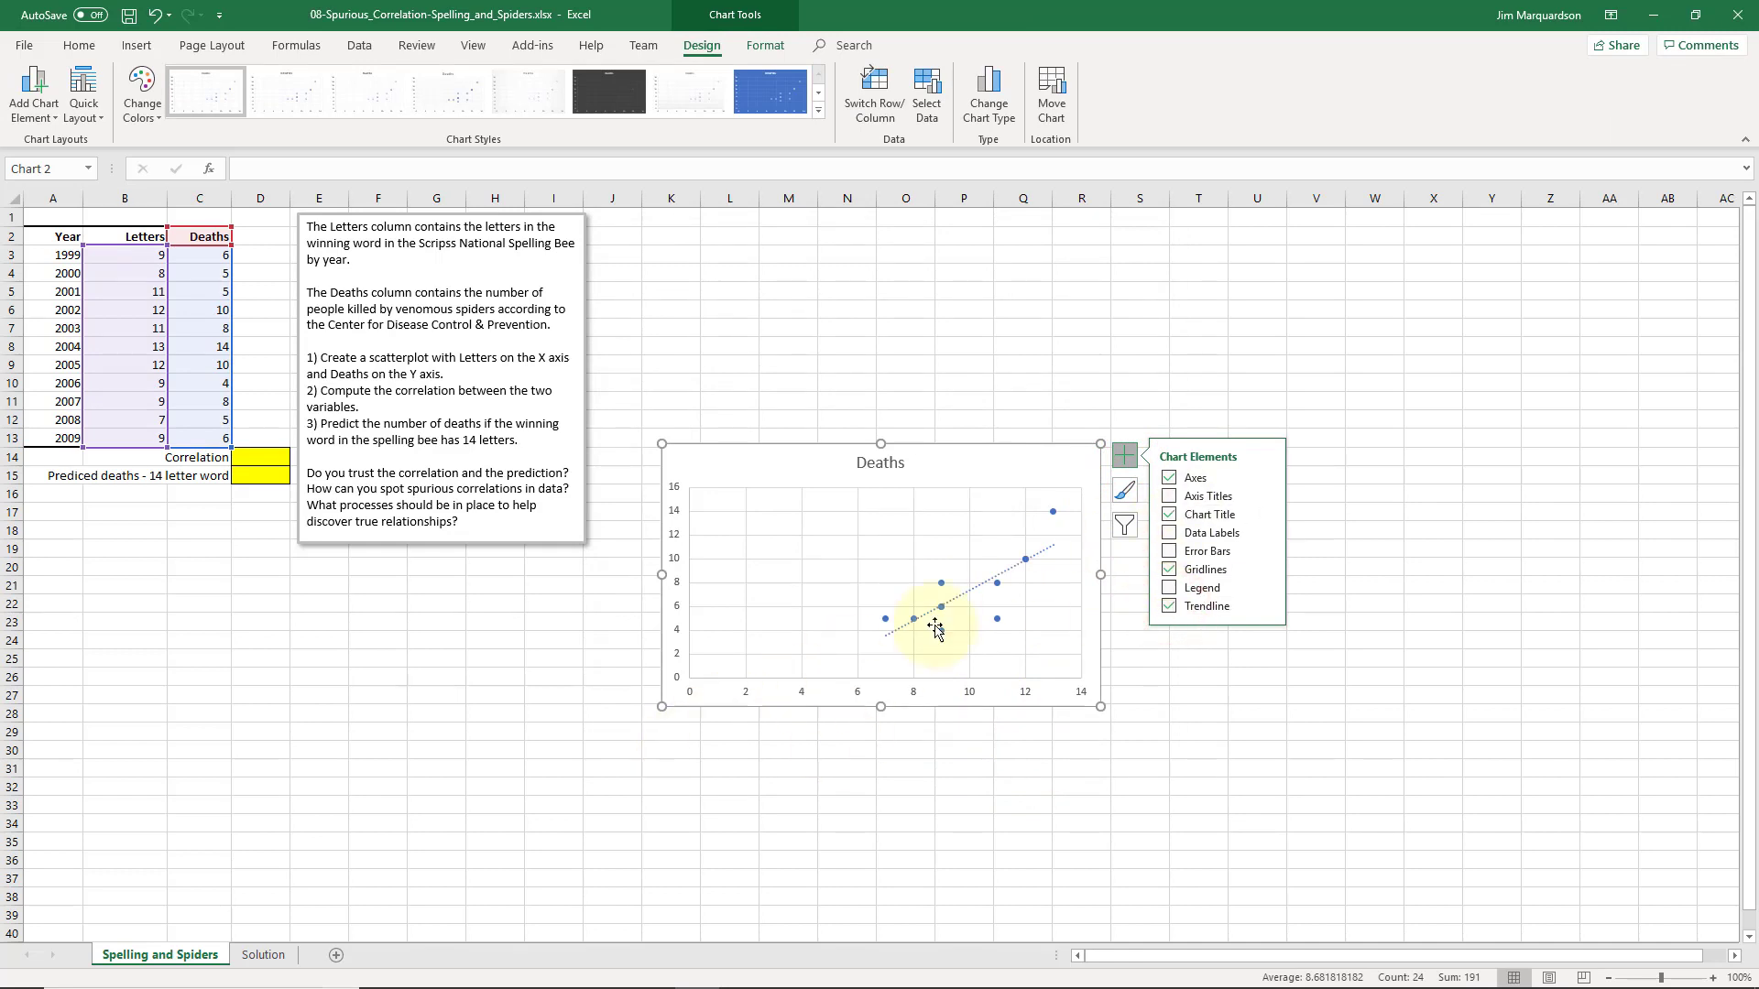
{"action": "left_click", "coordinate": [1034, 352]}
{"action": "left_click_drag", "start_coordinate": [992, 471], "coordinate": [956, 311]}
Set the minimum bound of the scatter chart's horizontal axis to 6
{"action": "left_click", "coordinate": [878, 534]}
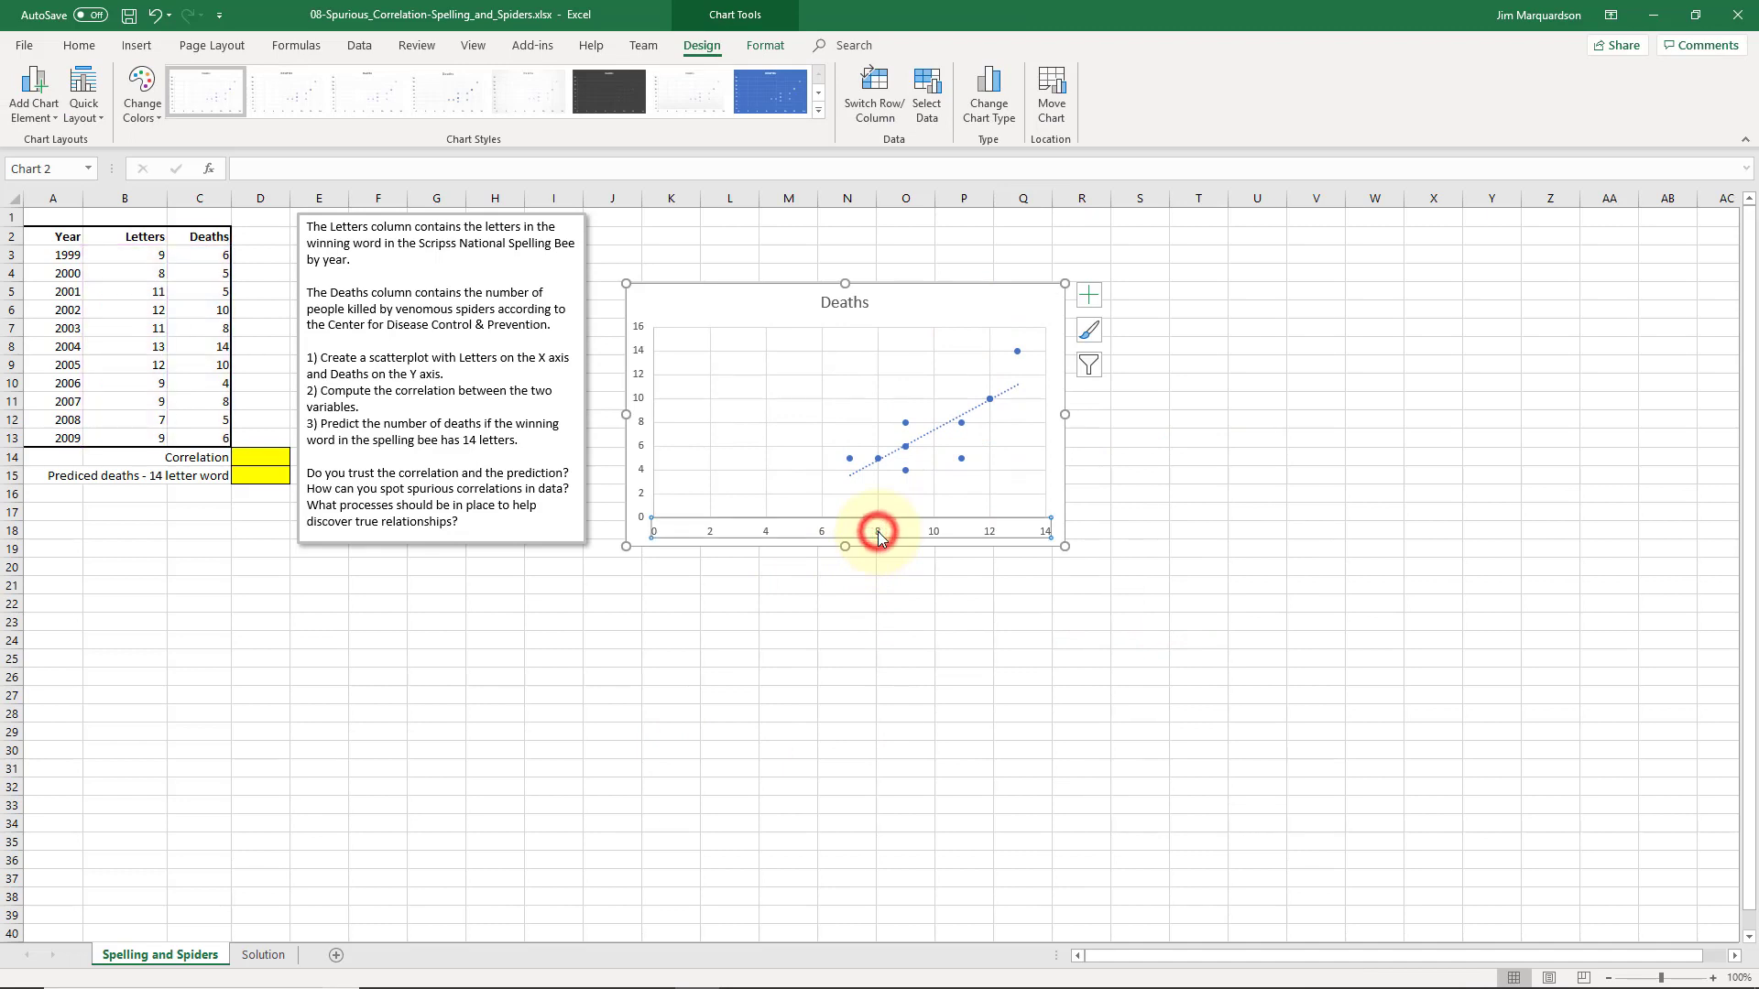
{"action": "right_click", "coordinate": [877, 532]}
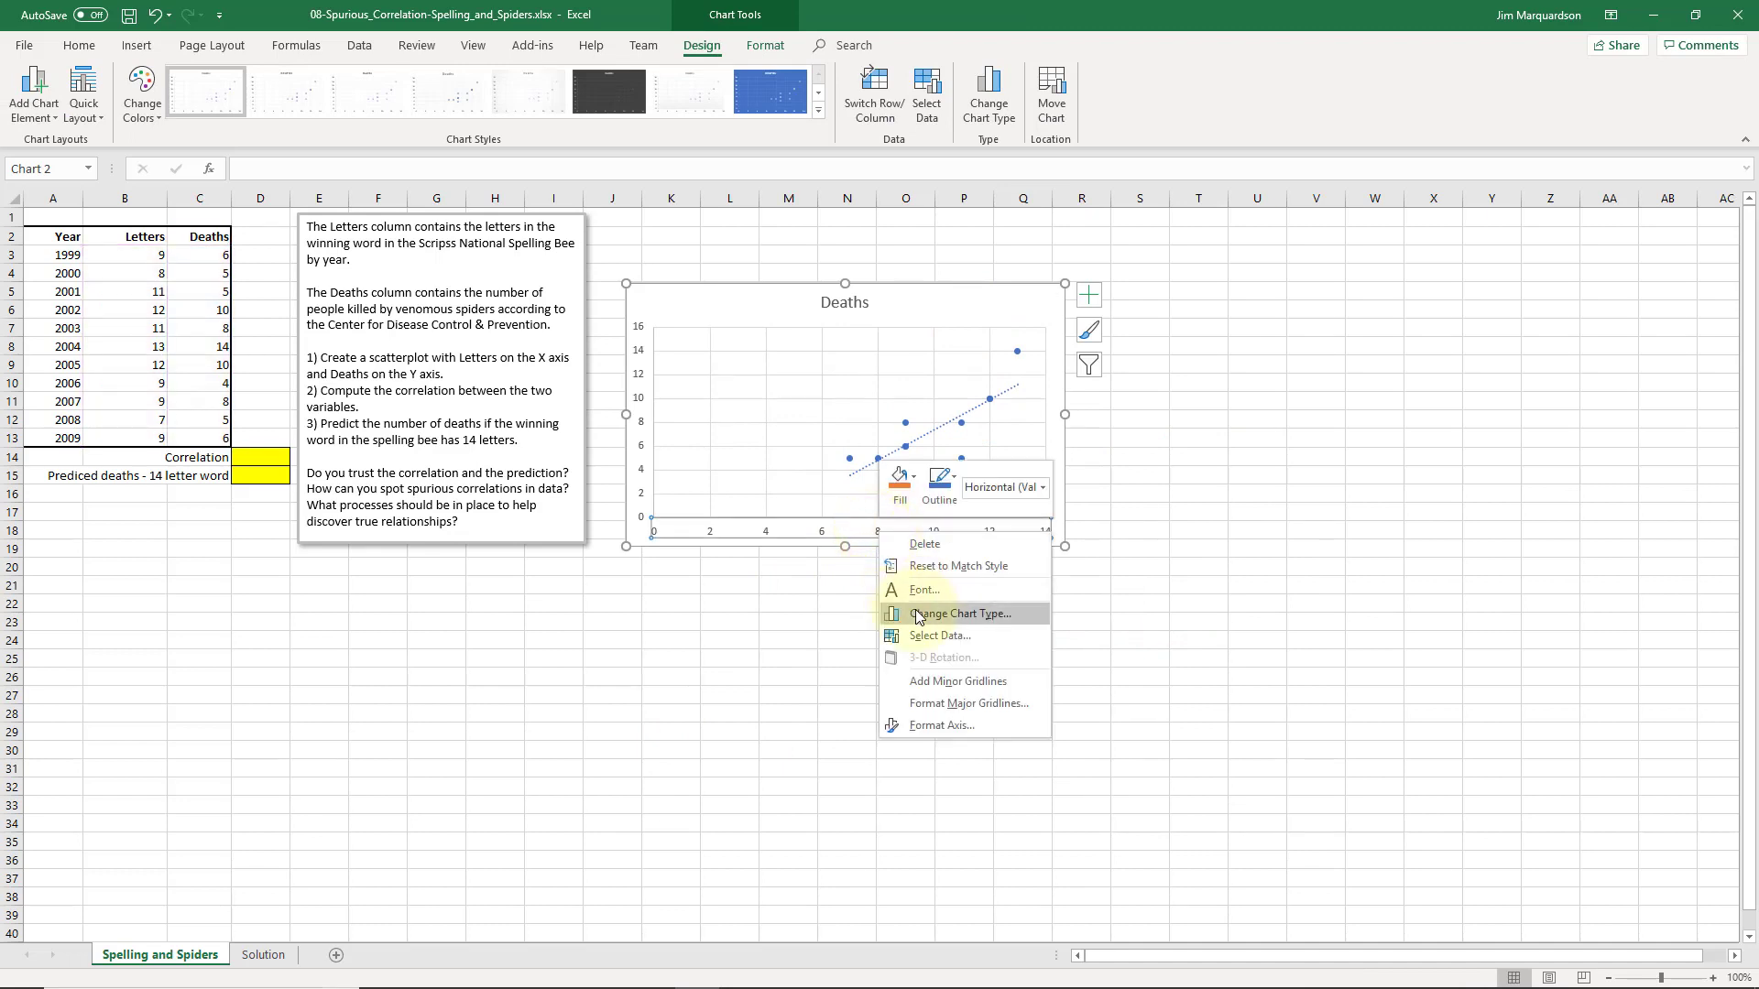
{"action": "left_click", "coordinate": [921, 725]}
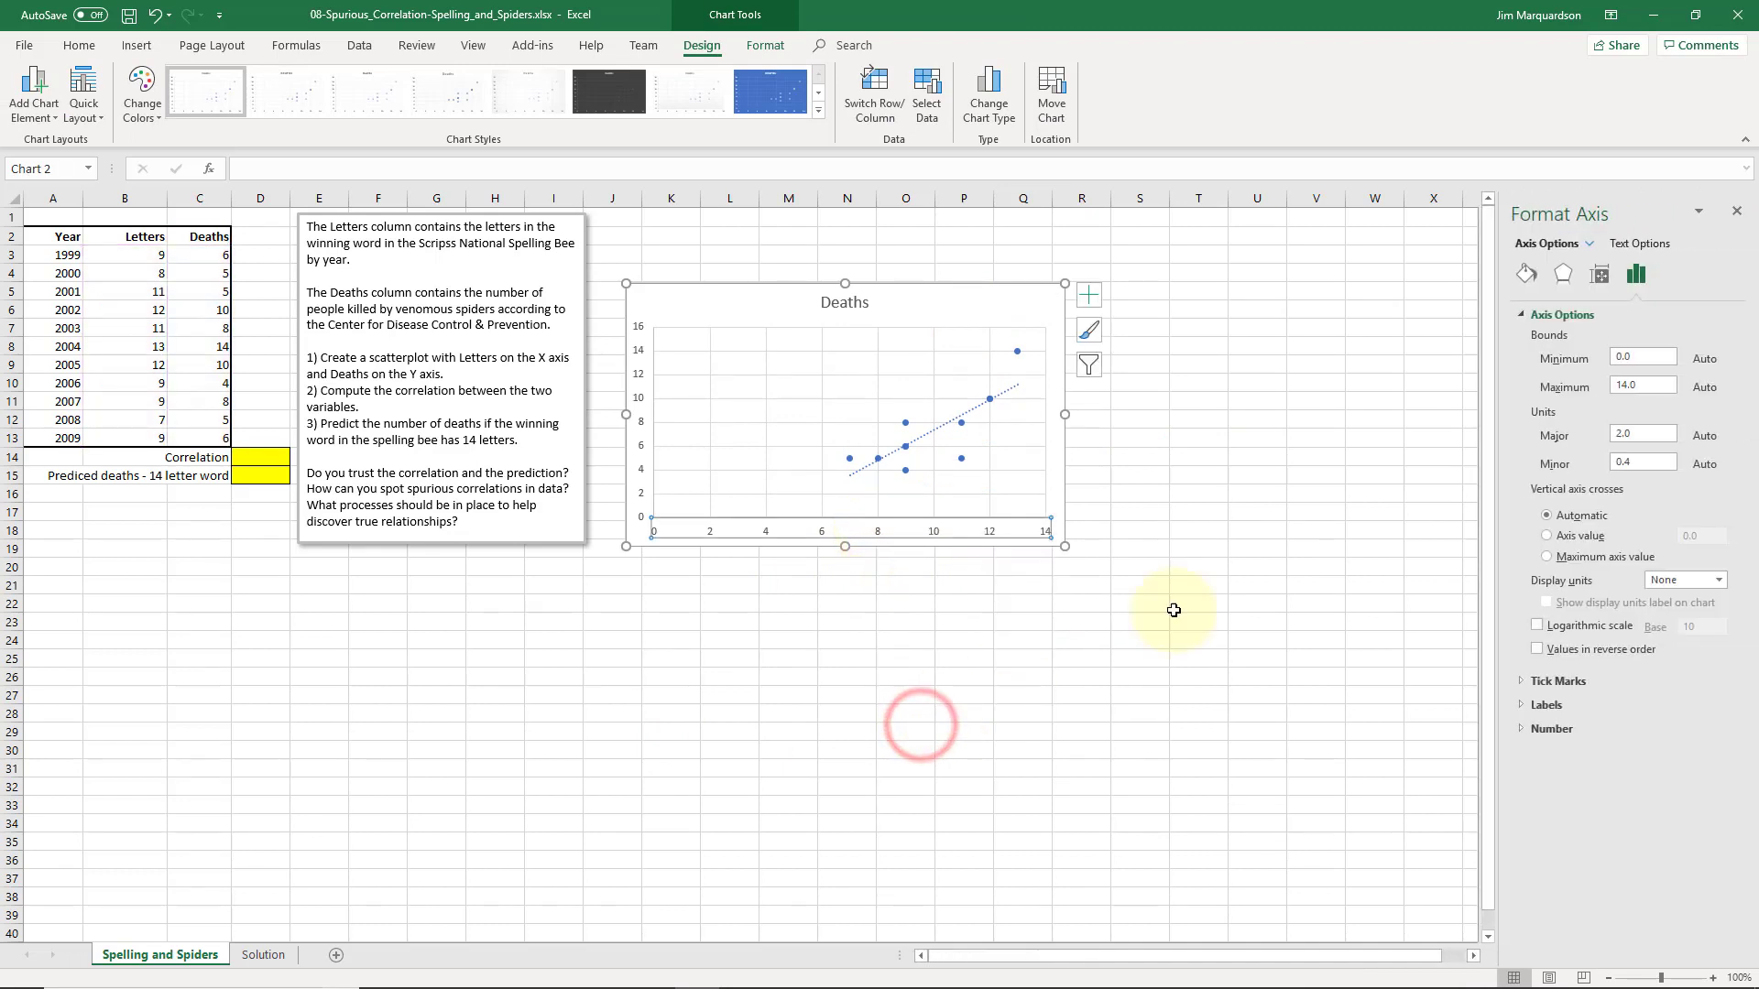
{"action": "left_click", "coordinate": [1614, 356]}
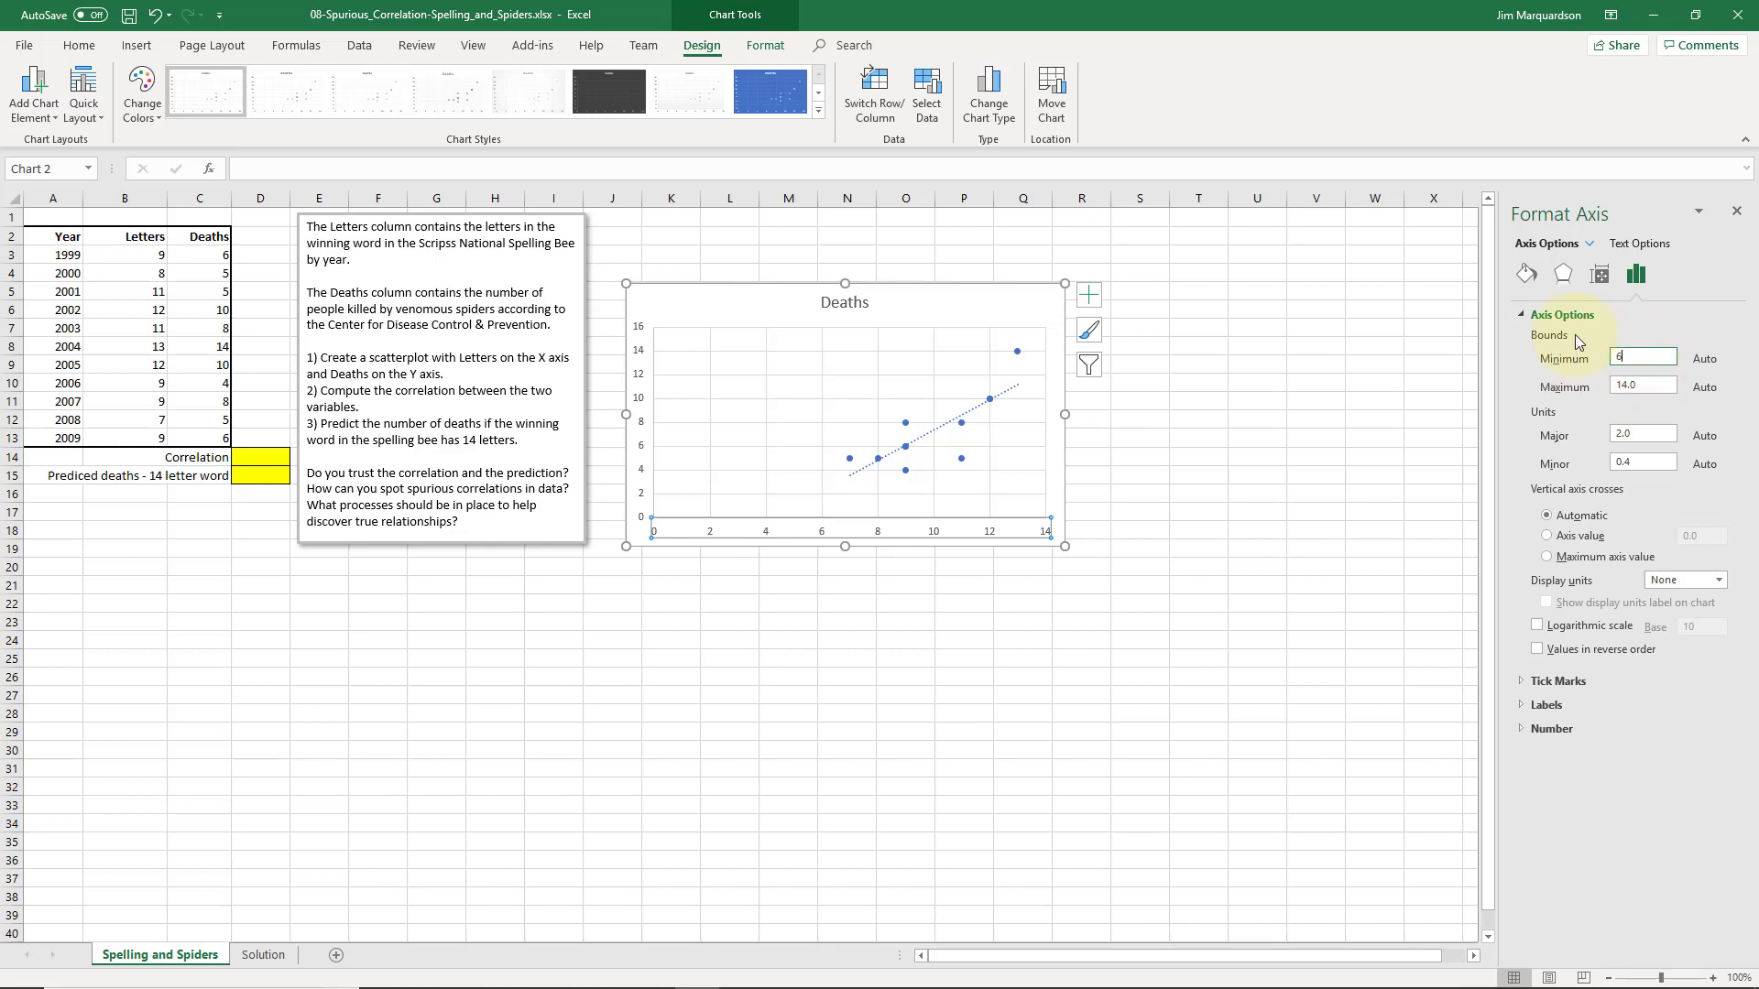
{"action": "type", "text": "6"}
{"action": "key", "text": "Return"}
{"action": "left_click", "coordinate": [1024, 659]}
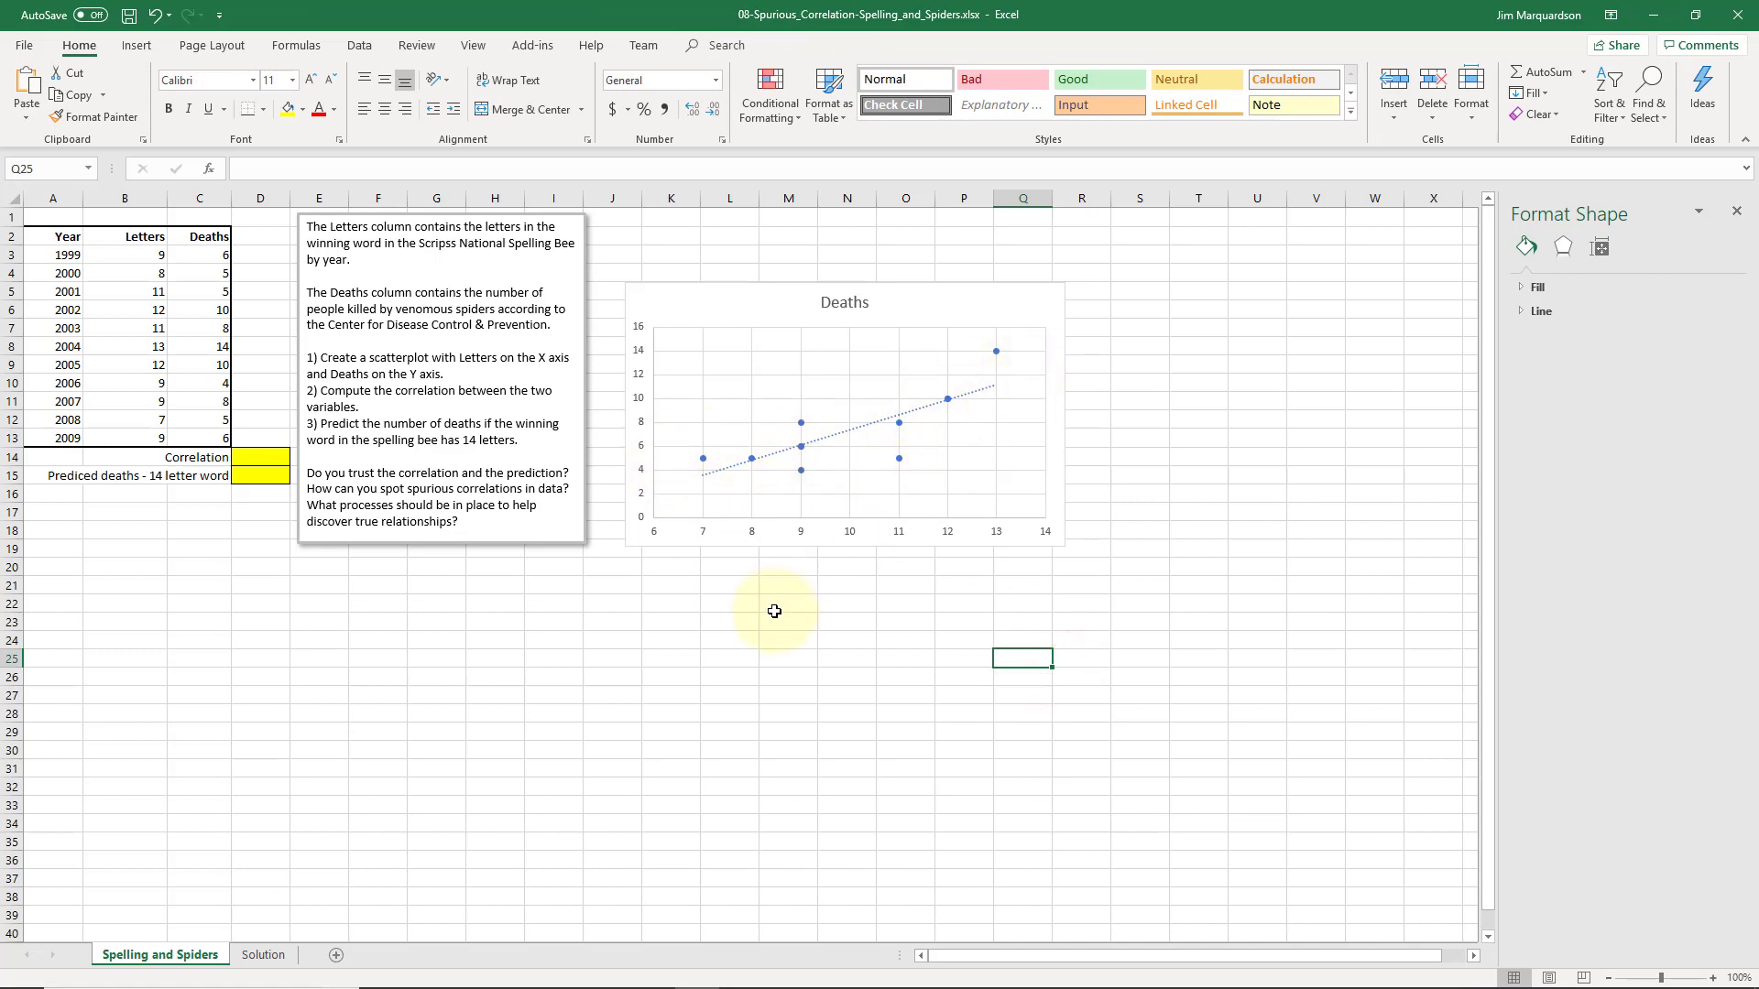
Compute the correlation between Letters and Deaths in D14 with =CORREL(B3:B13,C3:C13)
{"action": "left_click", "coordinate": [278, 455]}
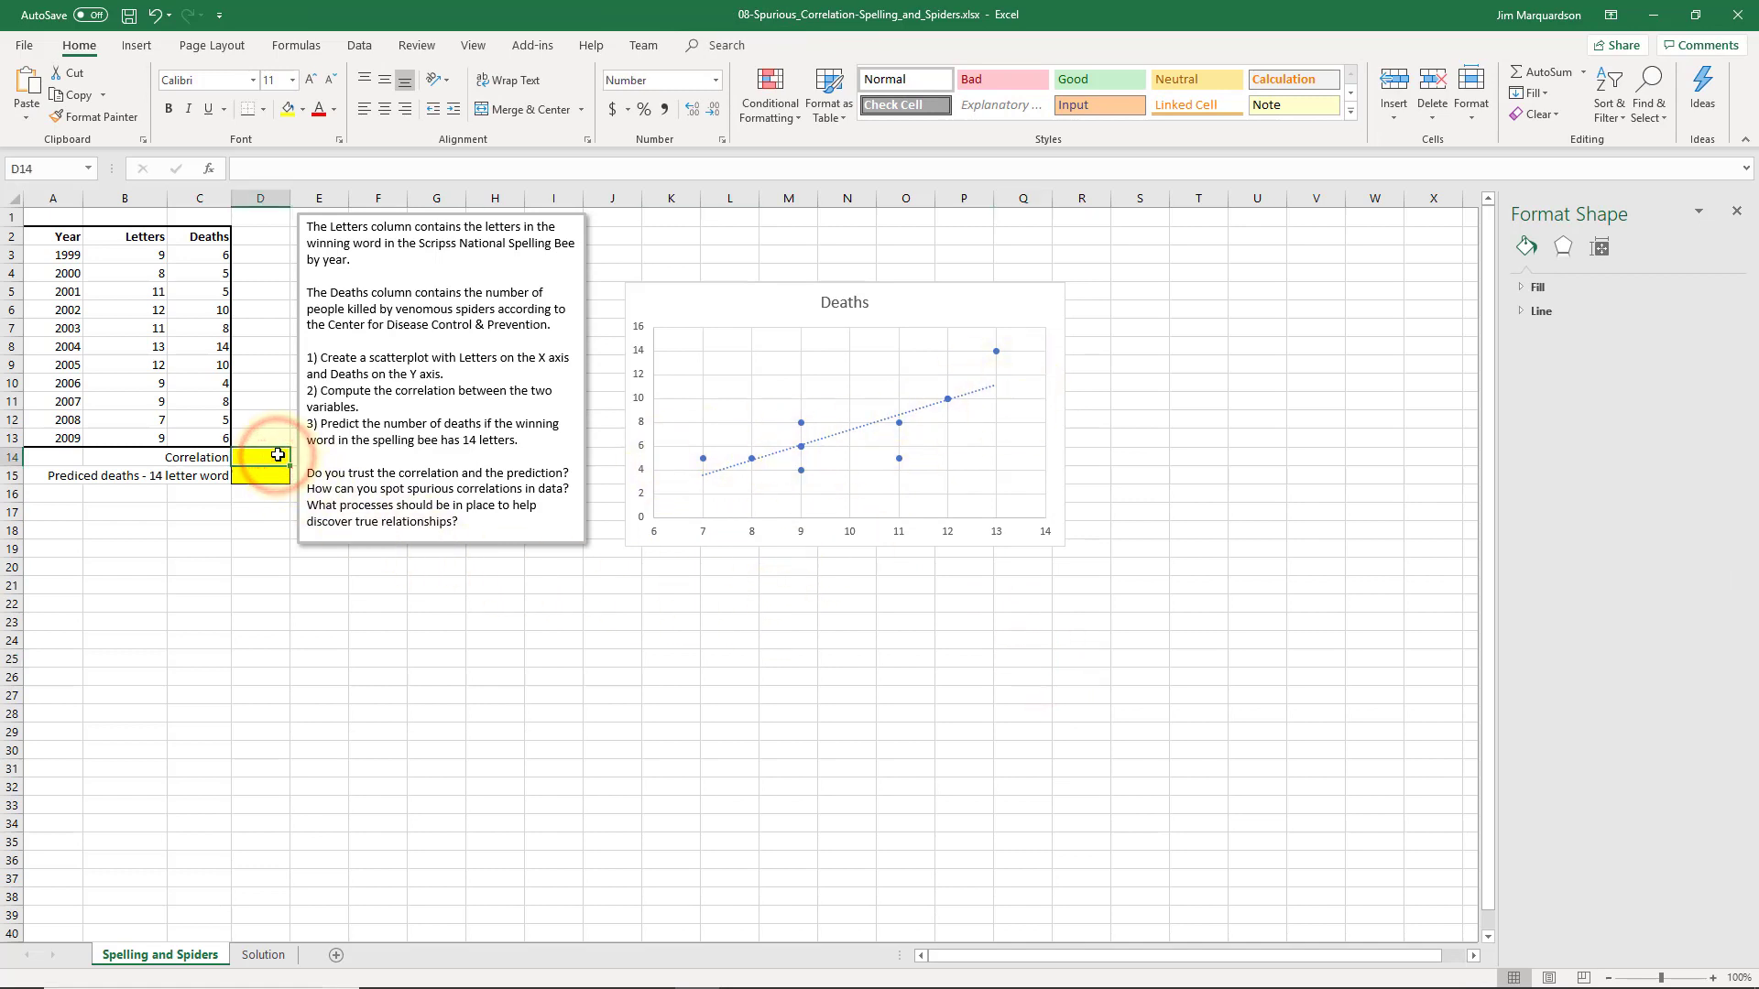
{"action": "type", "text": "="}
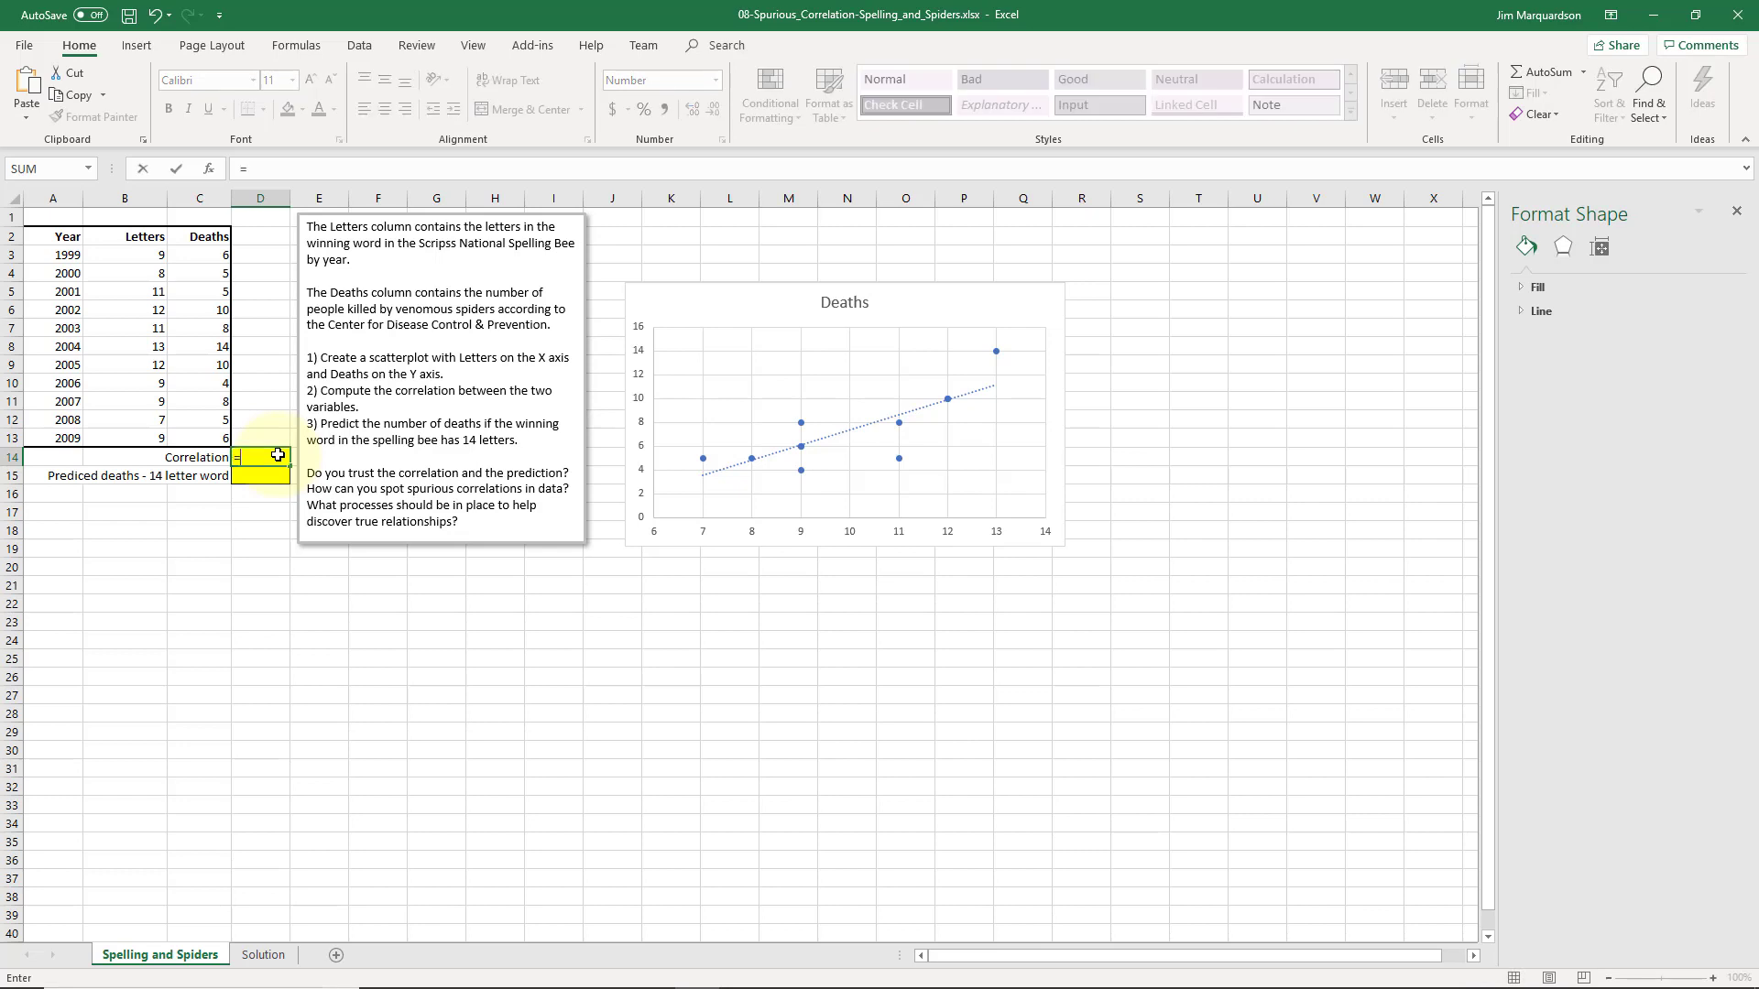
{"action": "type", "text": "corre"}
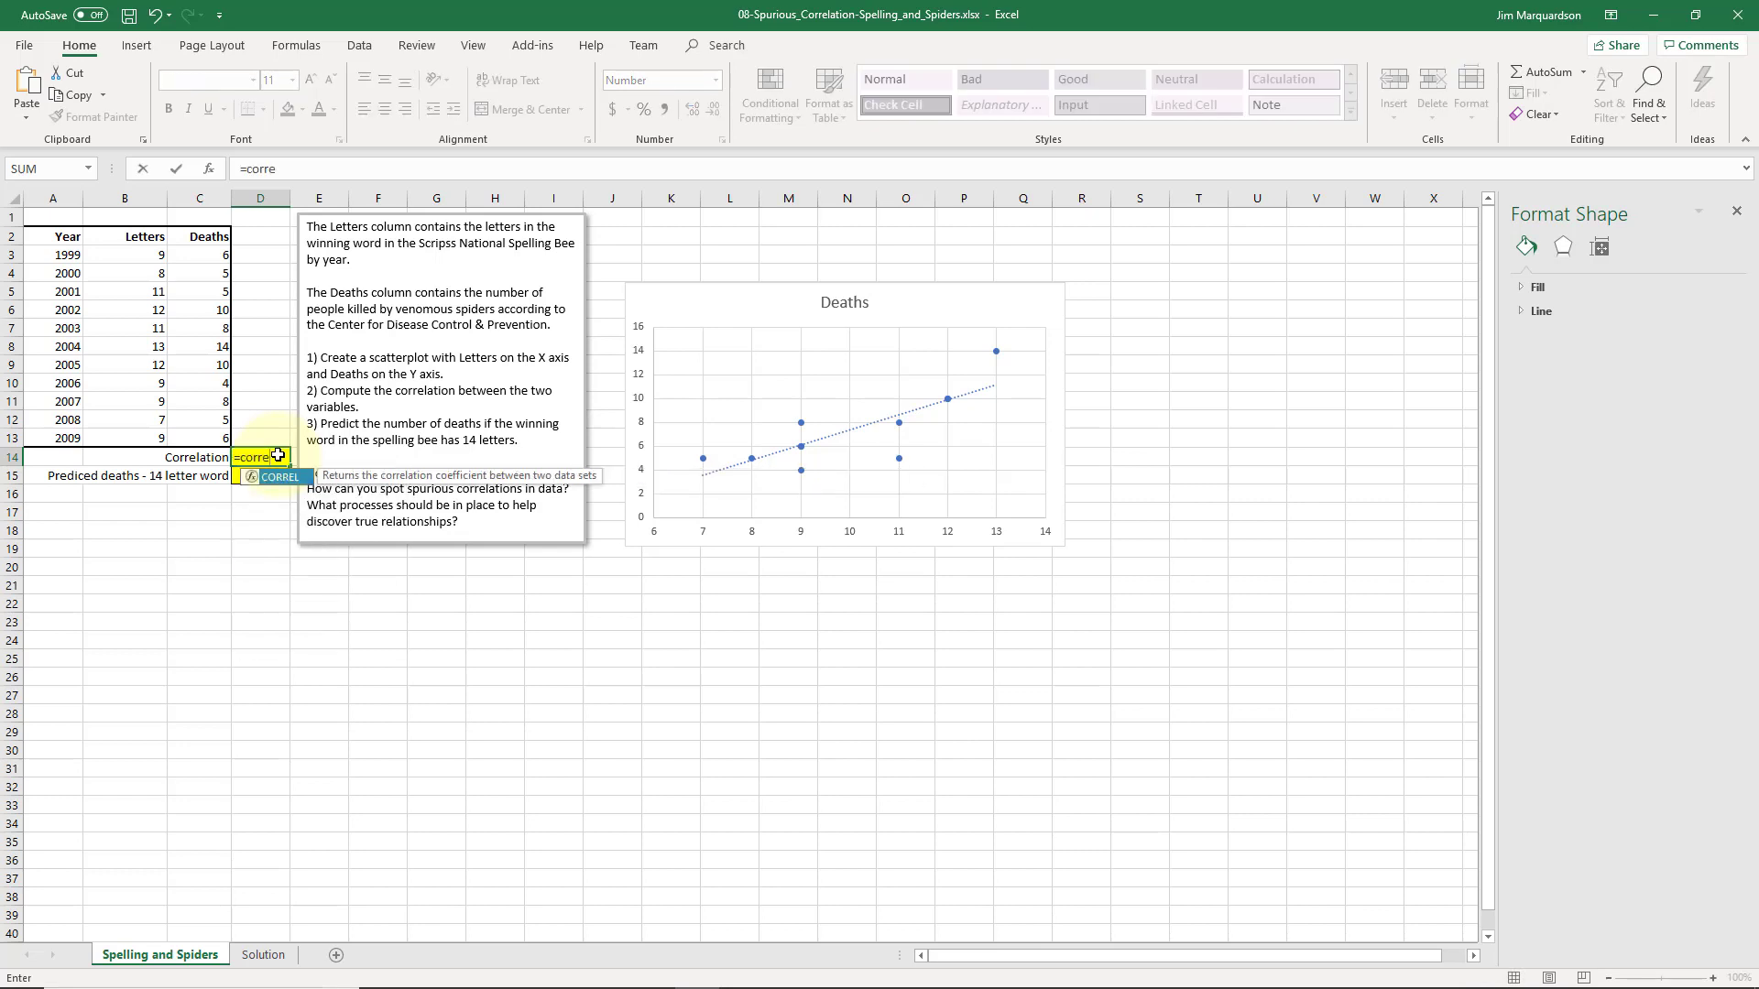
{"action": "key", "text": "Tab"}
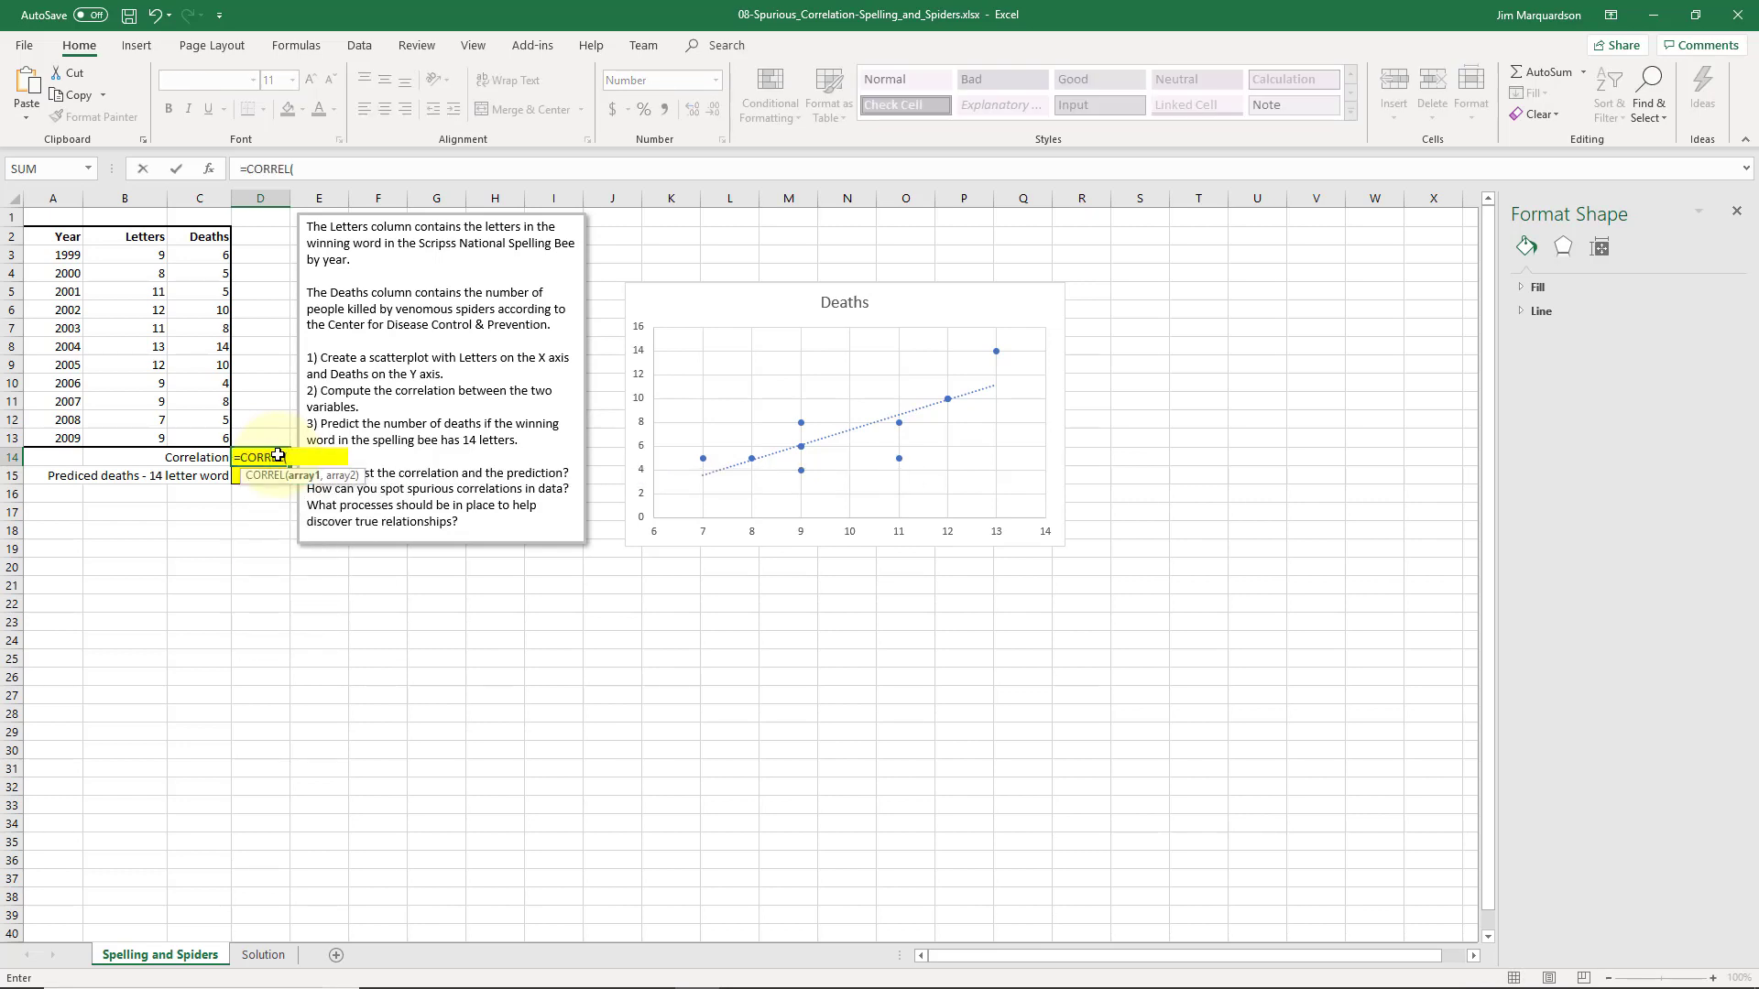
{"action": "left_click_drag", "start_coordinate": [129, 257], "coordinate": [148, 429]}
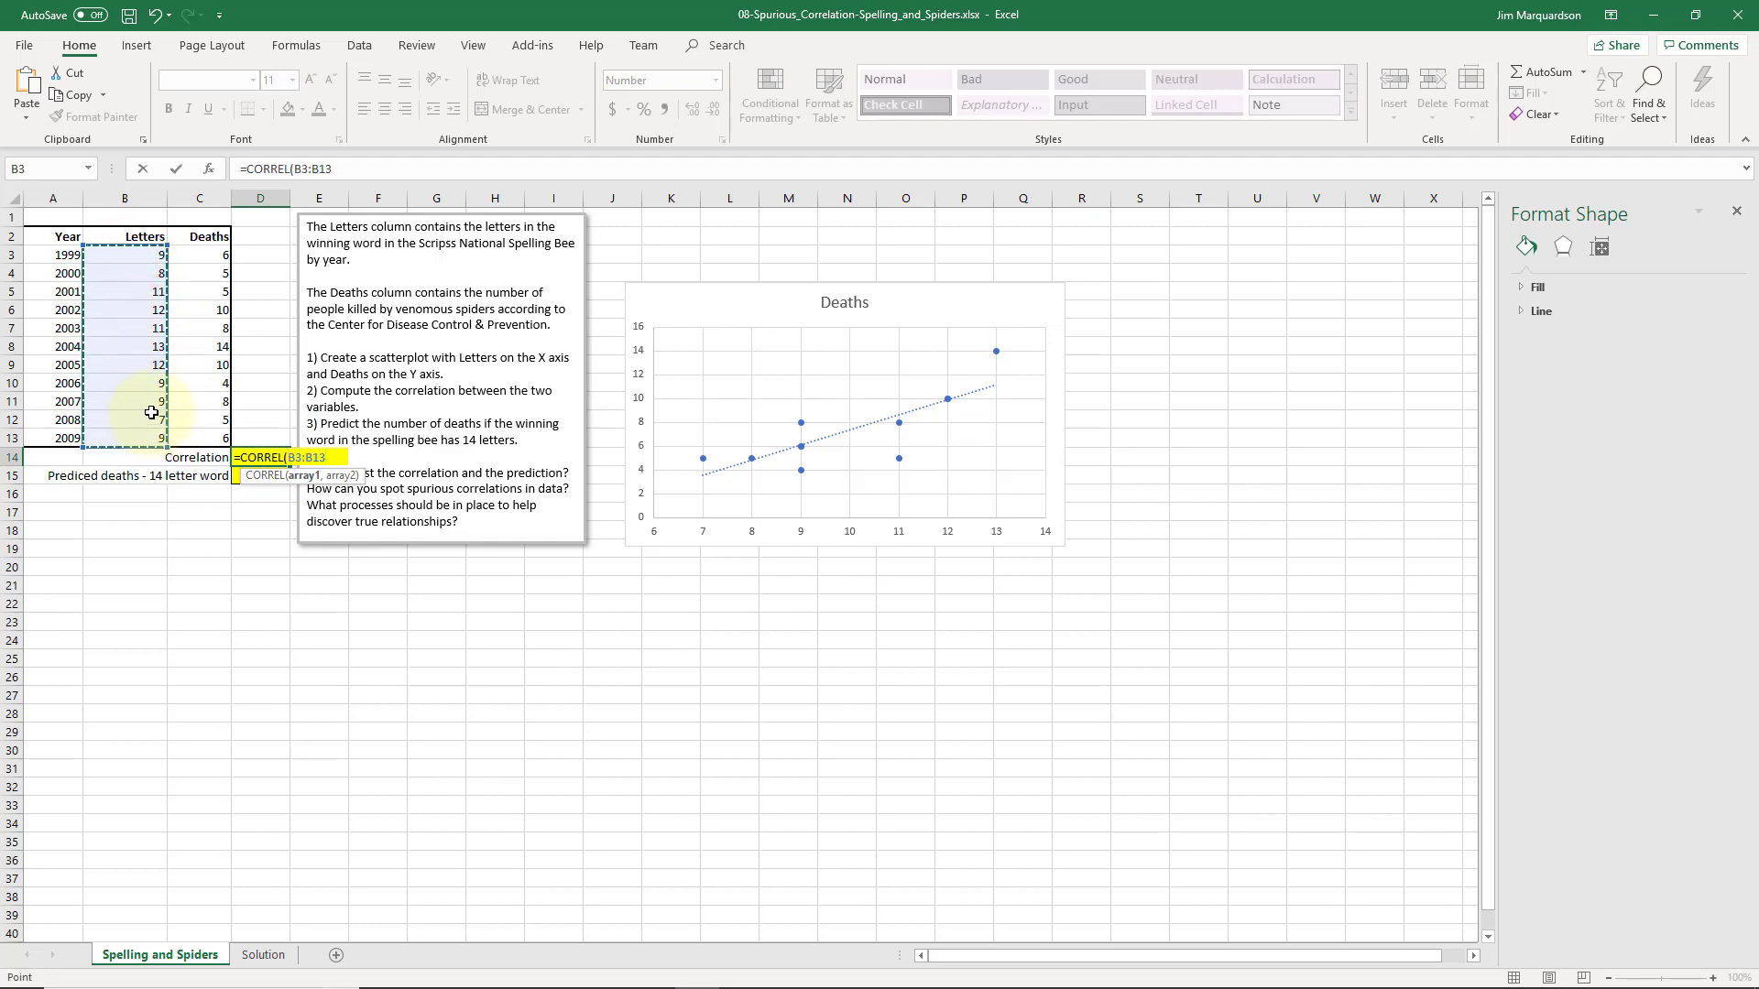
{"action": "type", "text": ","}
{"action": "left_click_drag", "start_coordinate": [200, 255], "coordinate": [217, 438]}
{"action": "key", "text": "Return"}
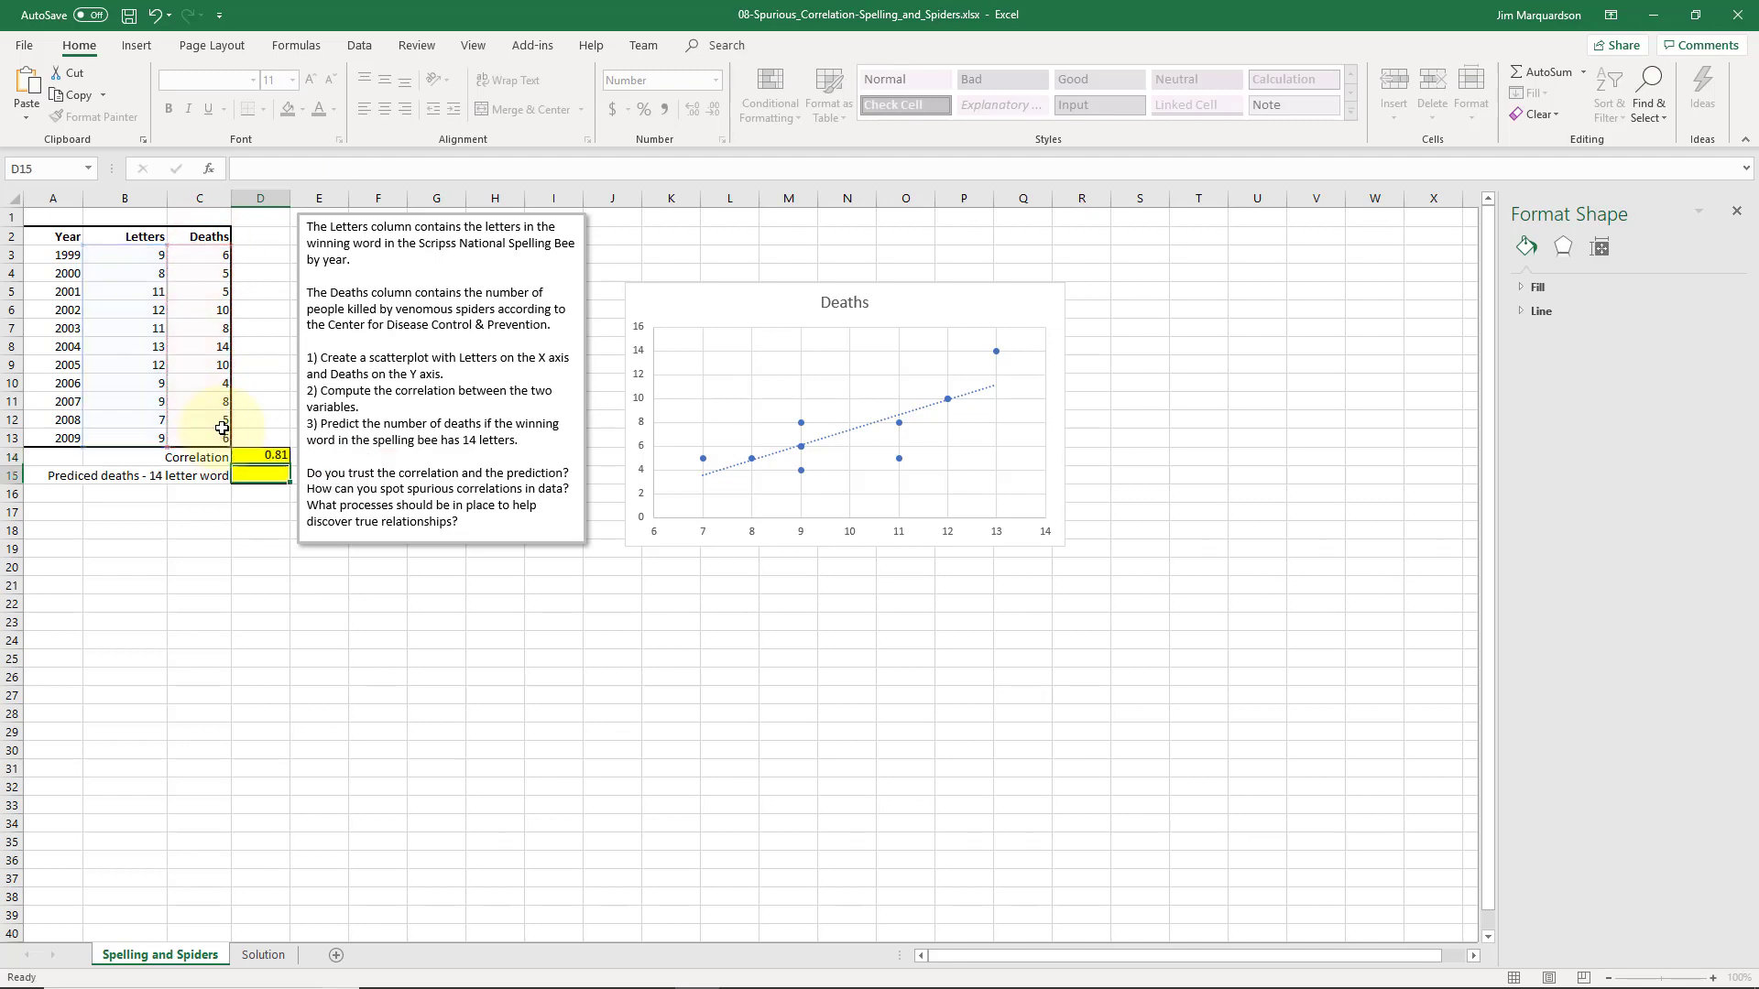
{"action": "key", "text": "Up"}
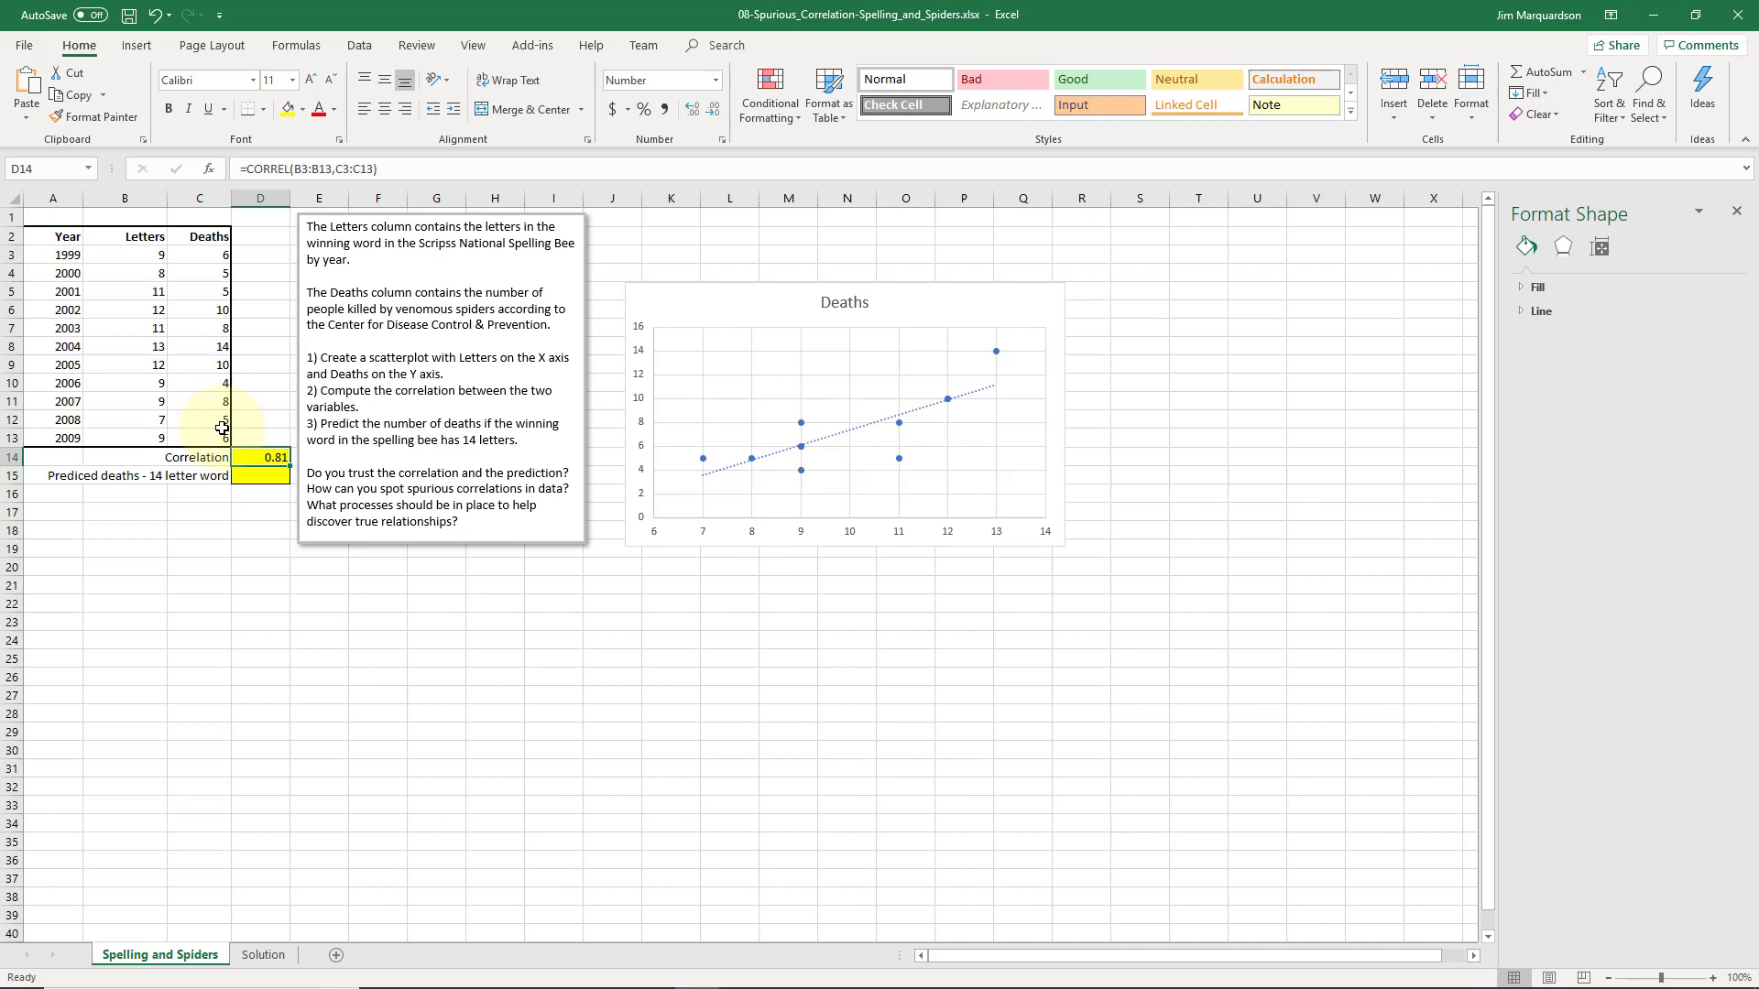
Predict the deaths for a 14-letter word in D15 with =FORECAST.LINEAR(14,C3:C13,B3:B13)
{"action": "key", "text": "Down"}
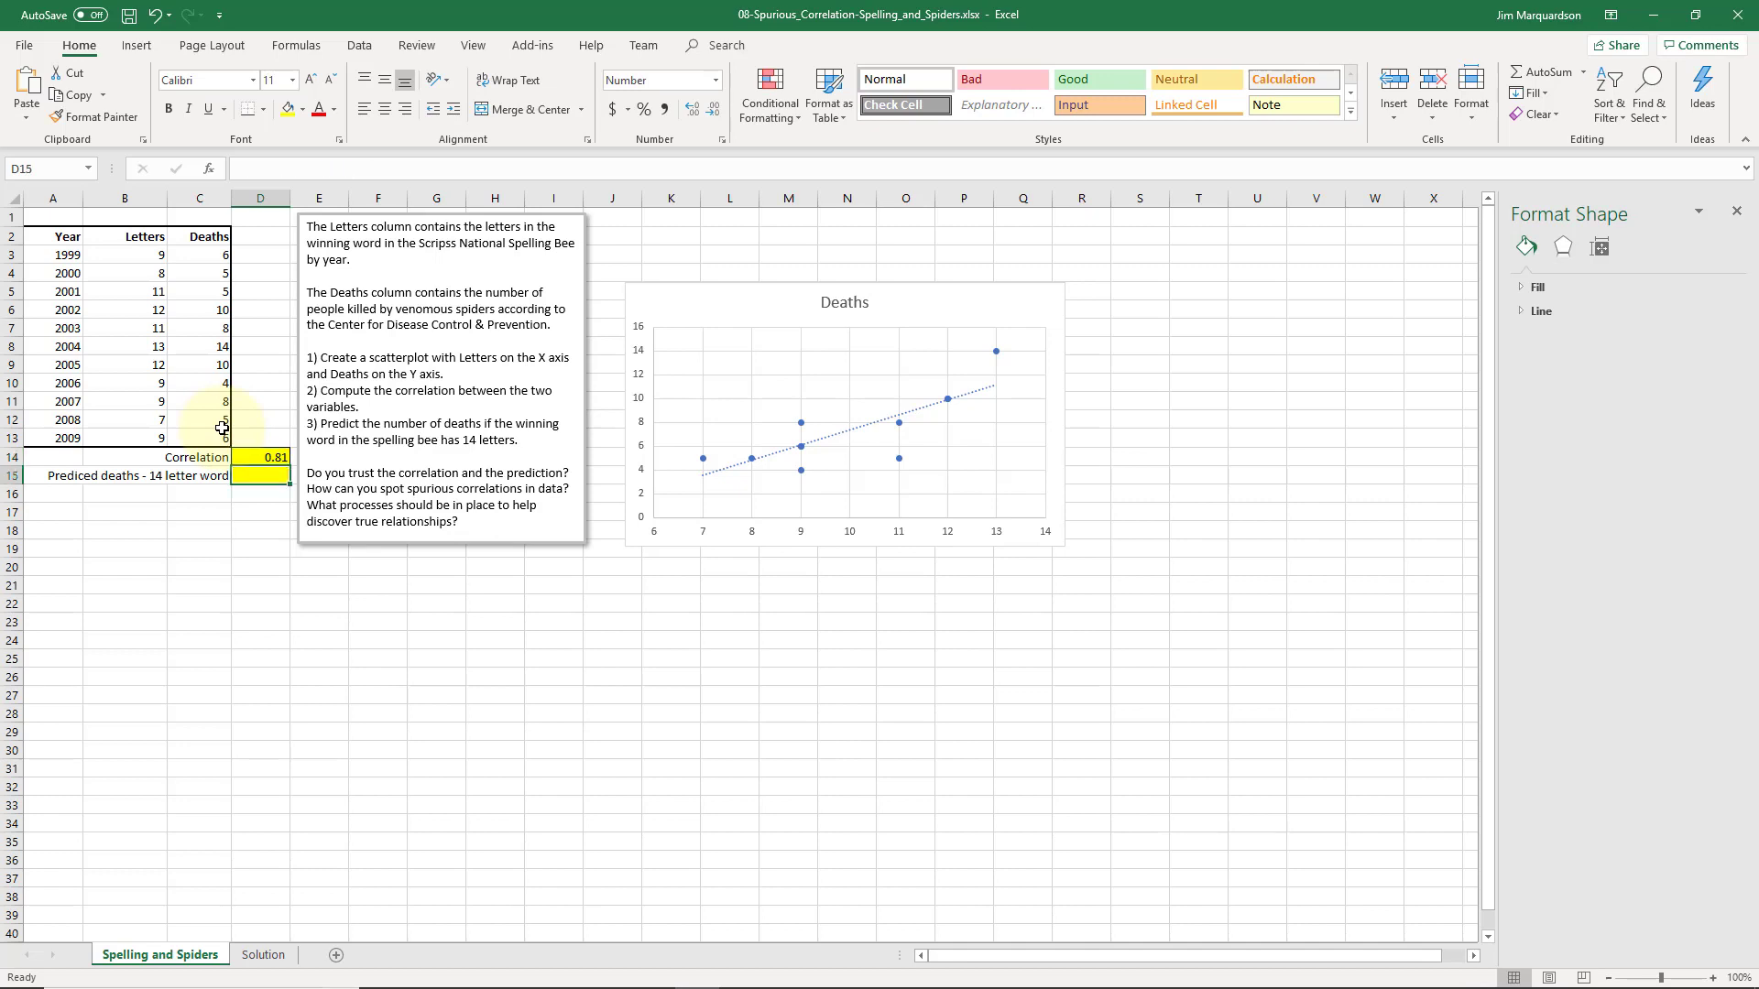
{"action": "key", "text": "Left"}
{"action": "key", "text": "Right"}
{"action": "type", "text": "=fore"}
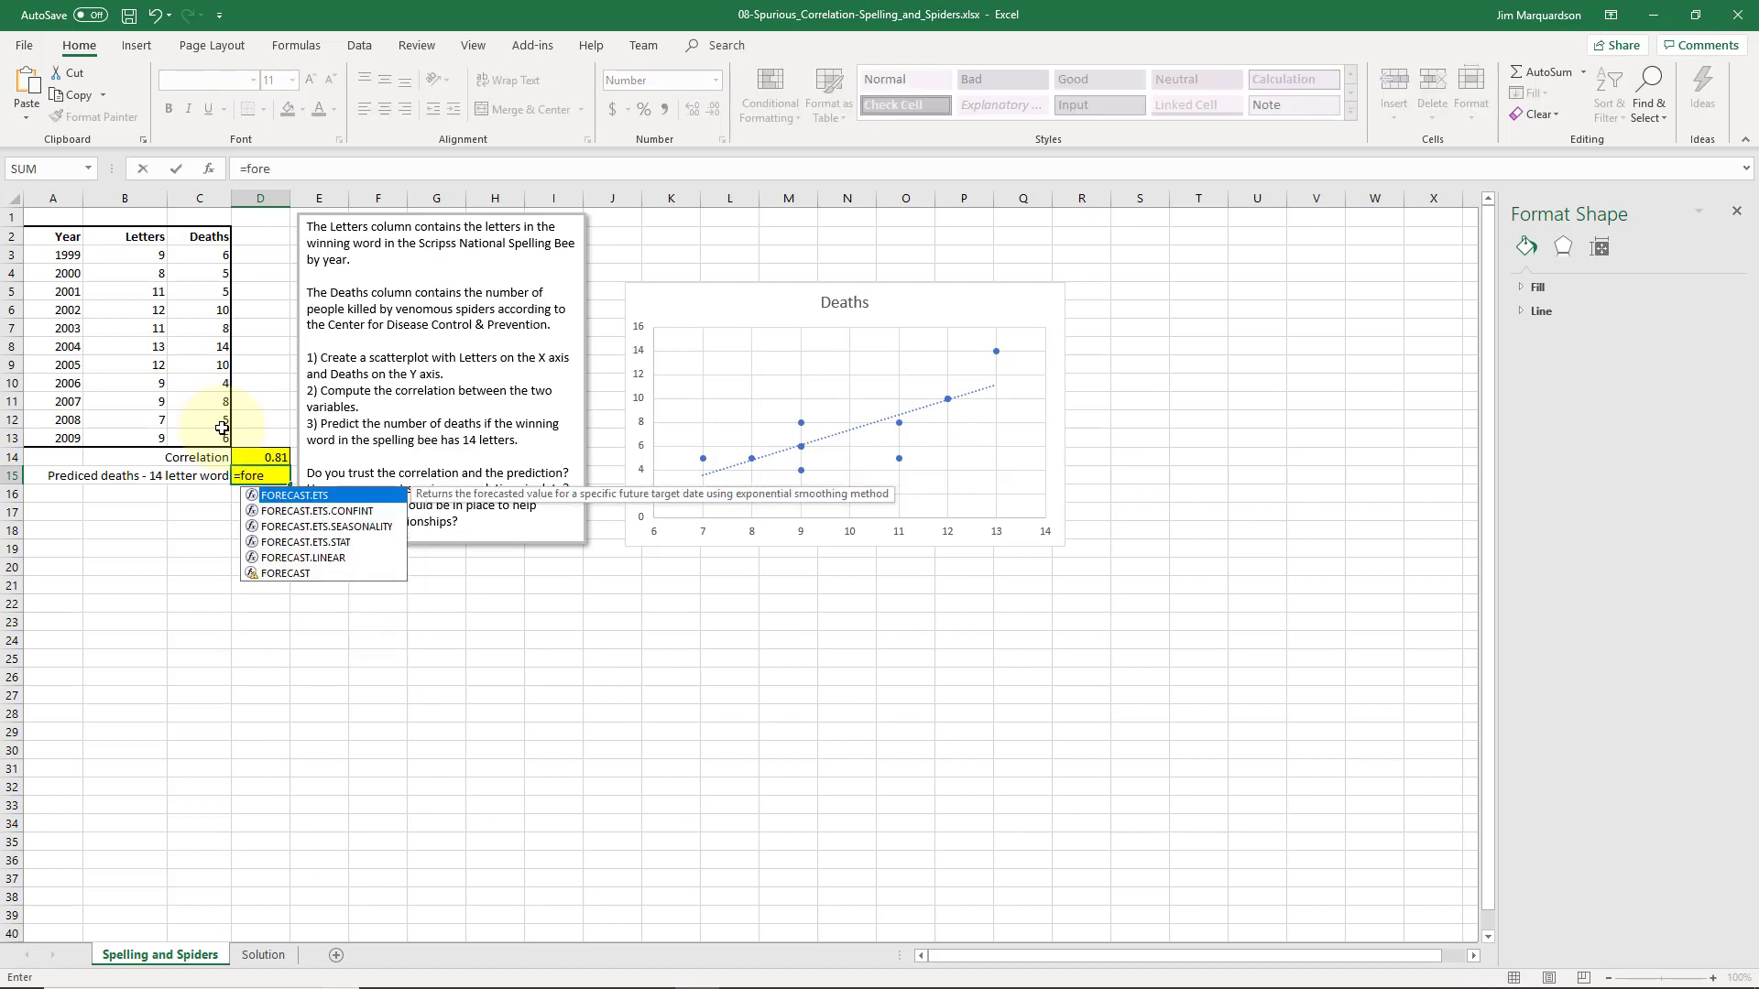
{"action": "key", "text": "Down"}
{"action": "key", "text": "Down"}
{"action": "key", "text": "Down"}
{"action": "key", "text": "Down"}
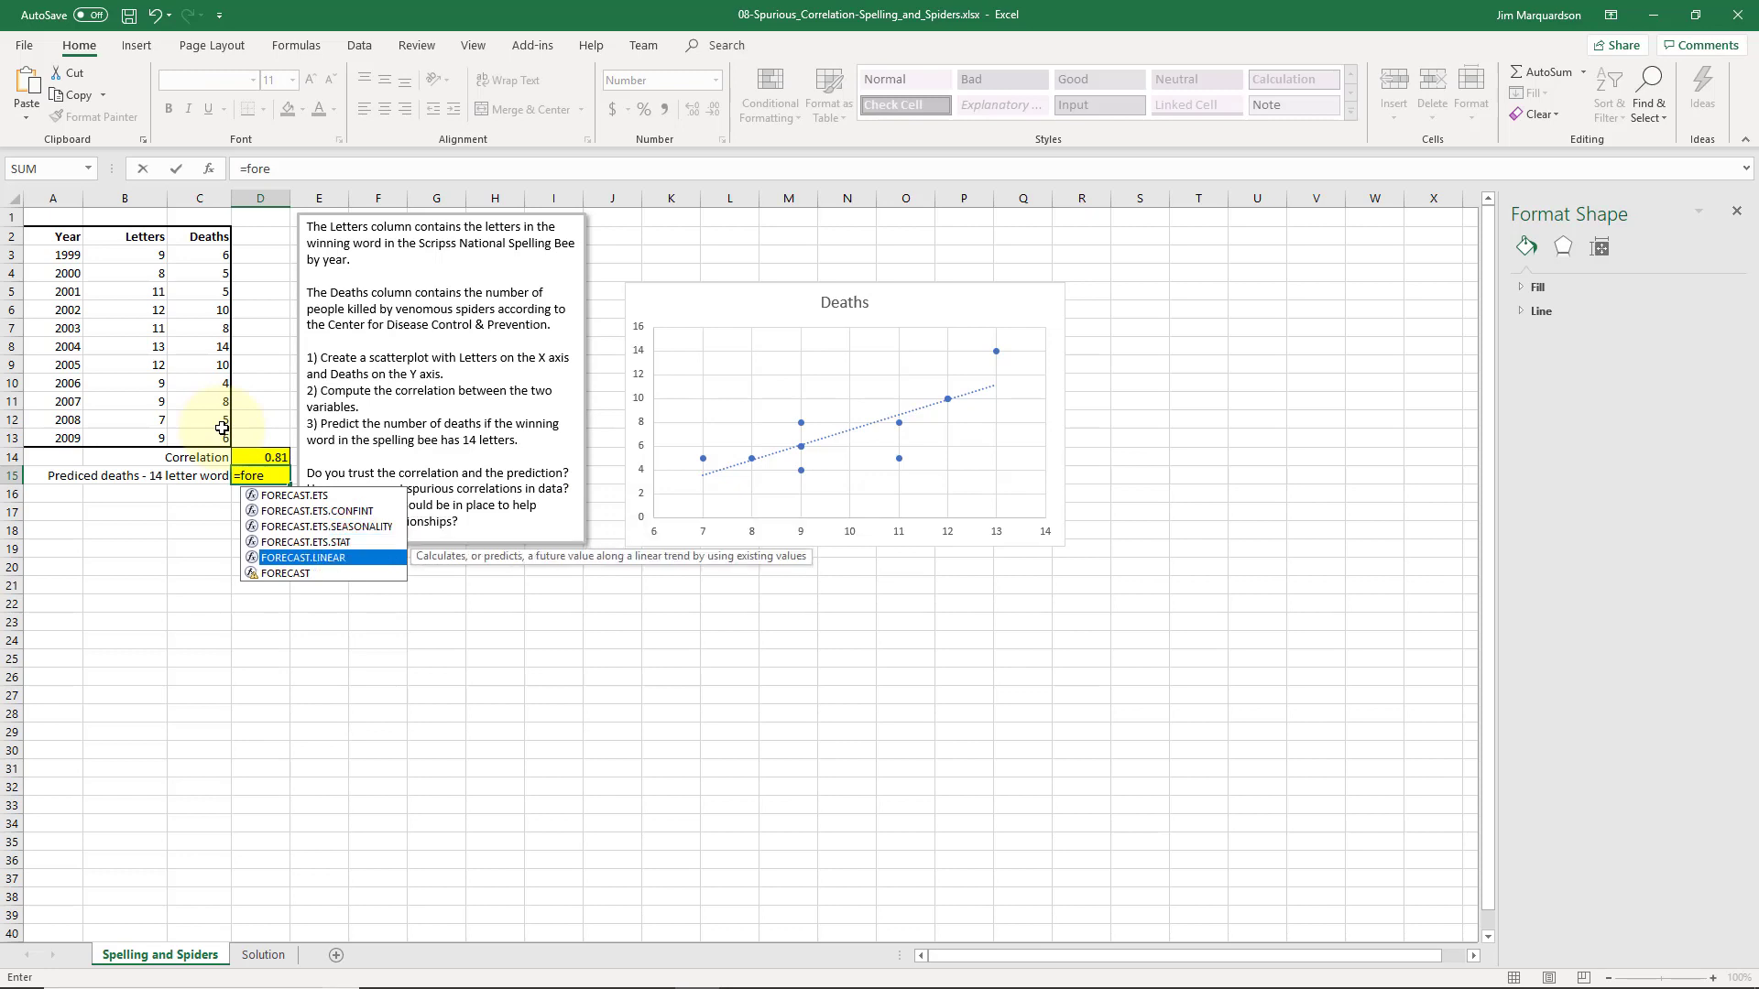
{"action": "key", "text": "Tab"}
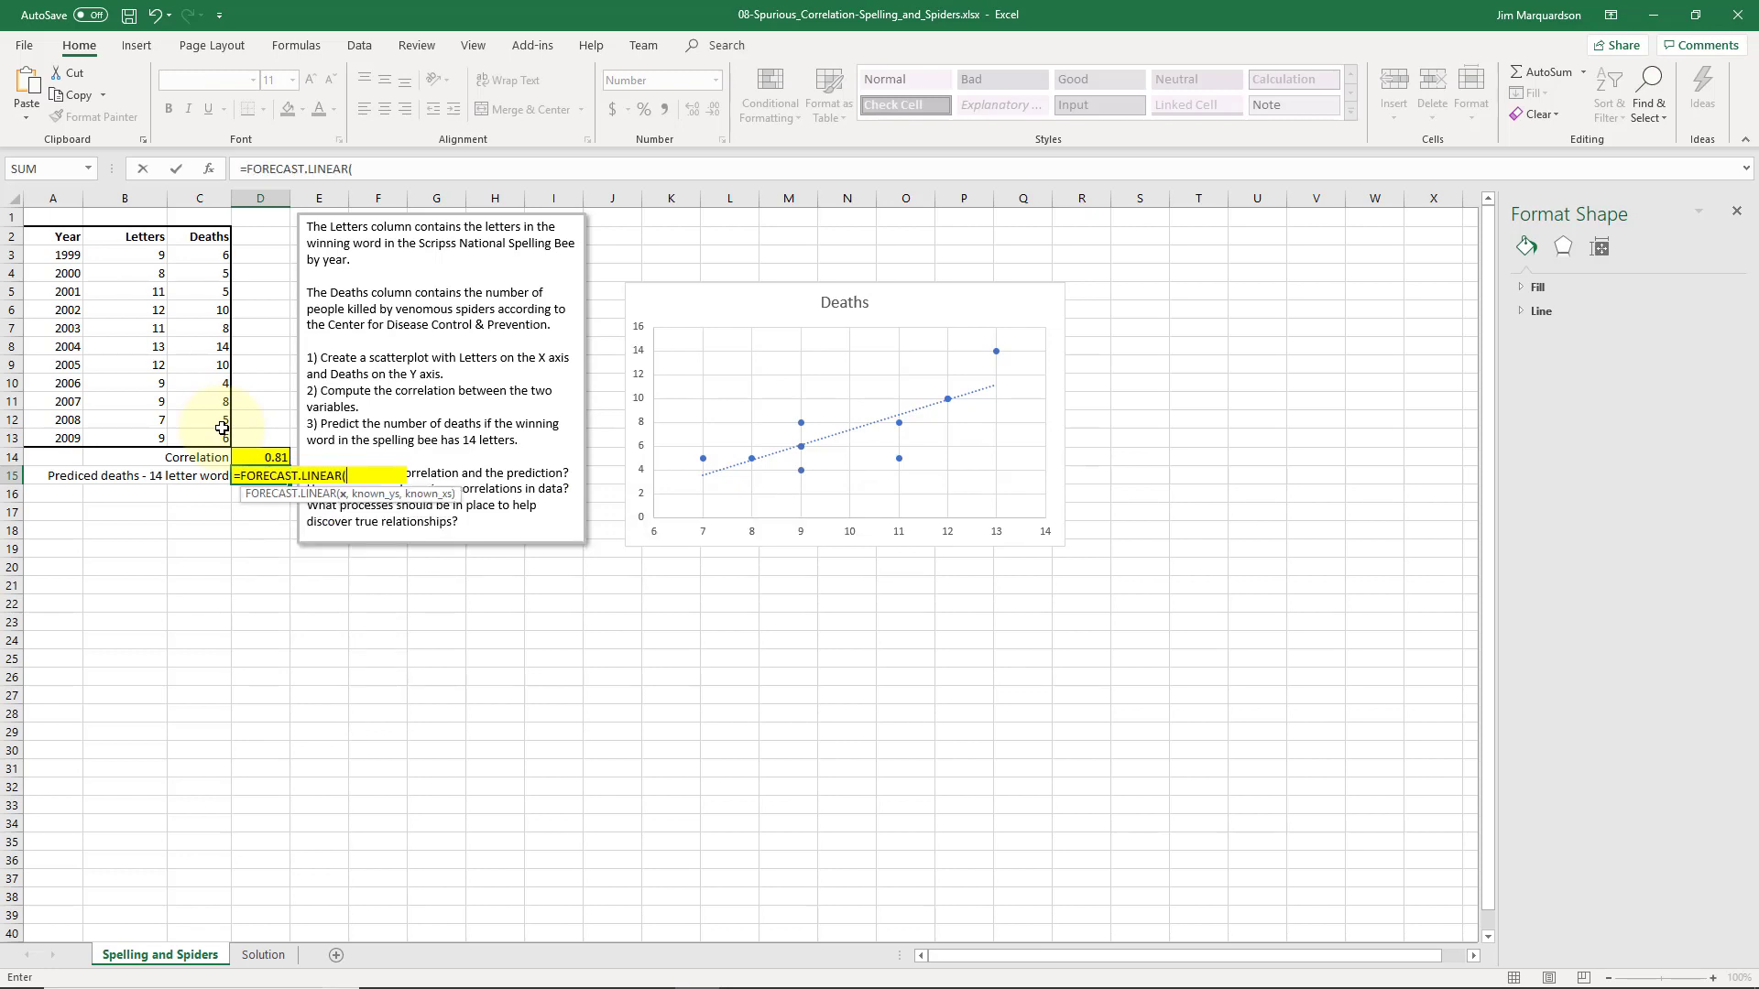
{"action": "type", "text": "14,"}
{"action": "left_click_drag", "start_coordinate": [219, 255], "coordinate": [210, 439]}
{"action": "type", "text": ","}
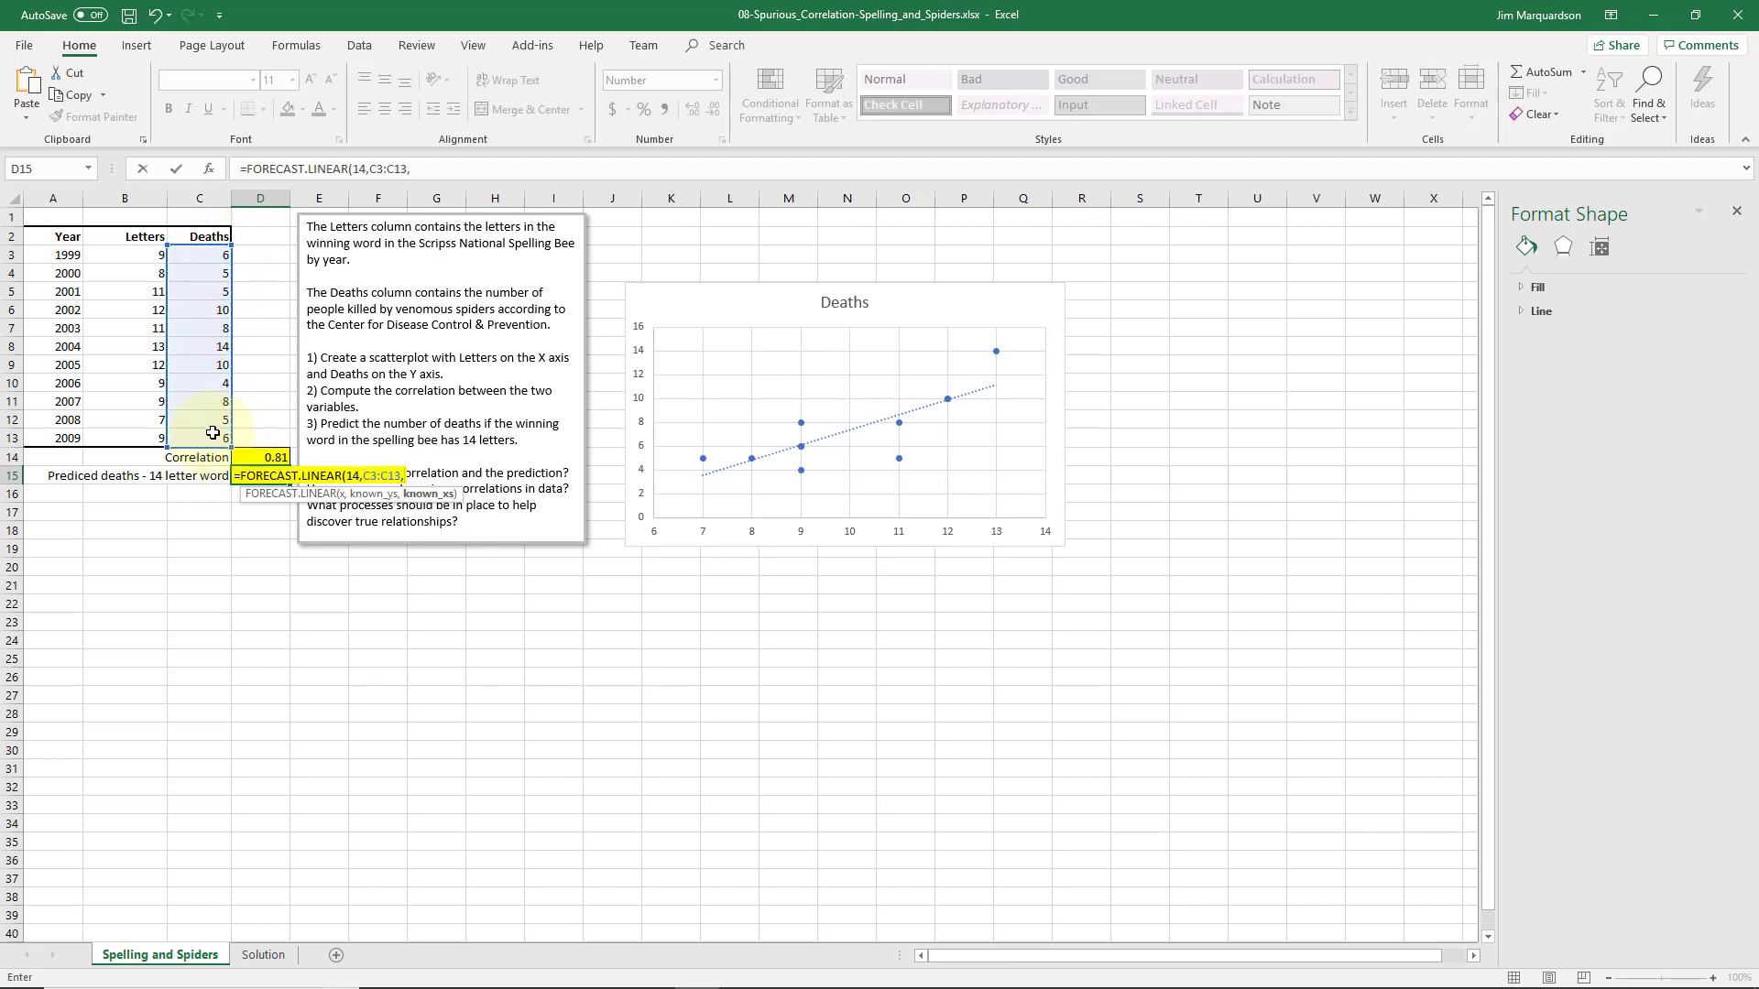
{"action": "left_click_drag", "start_coordinate": [133, 250], "coordinate": [136, 439]}
{"action": "key", "text": "ctrl+Return"}
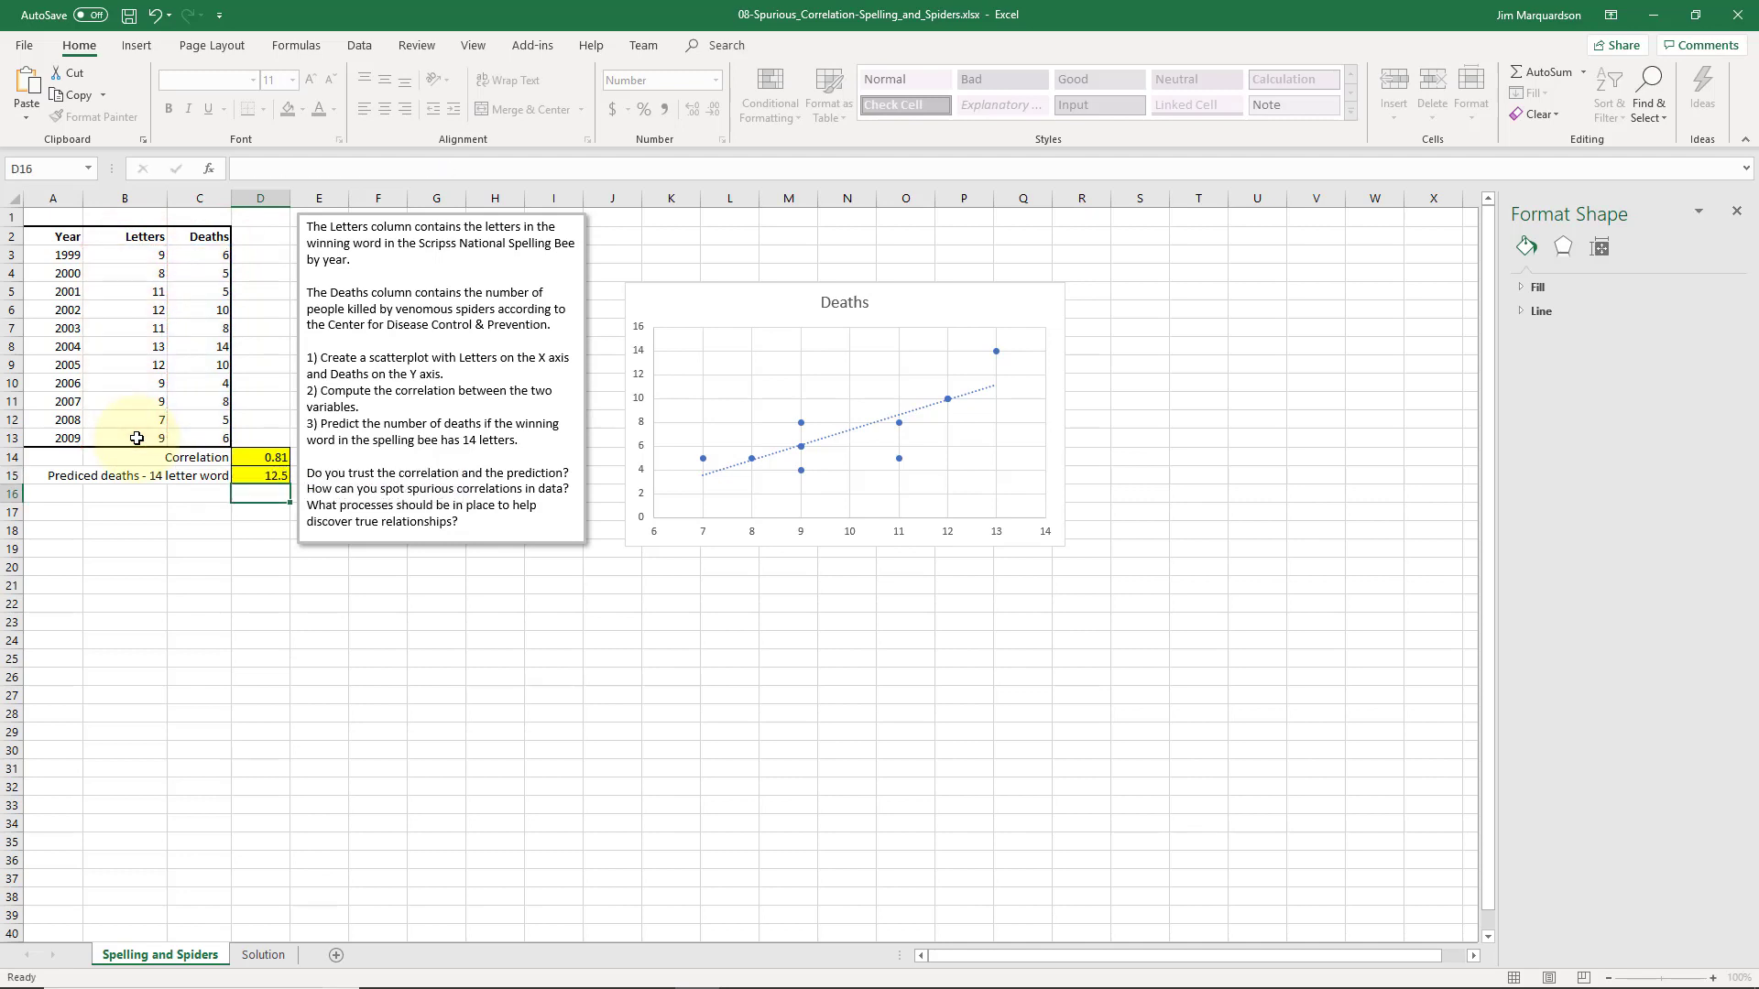